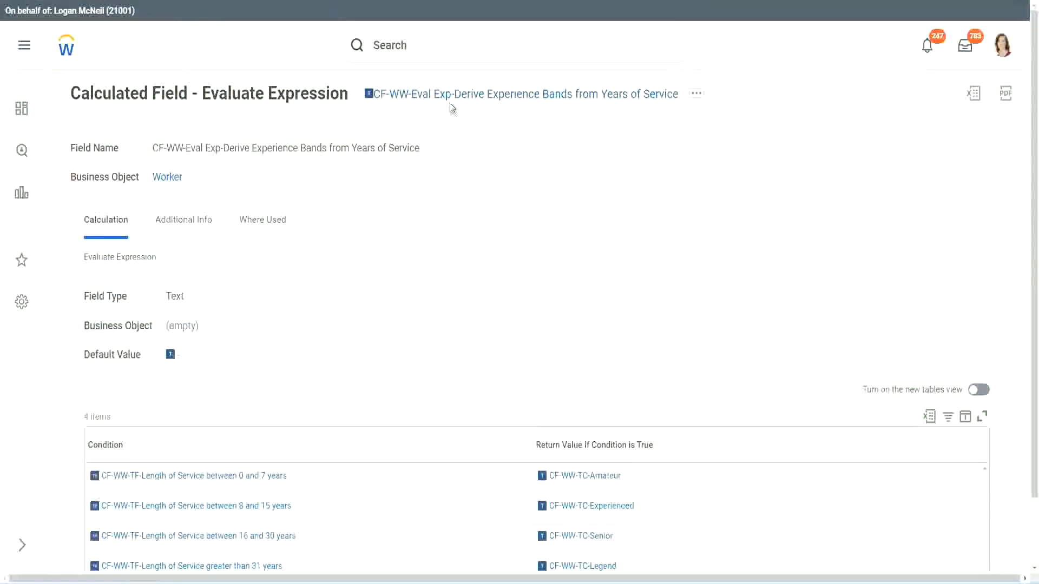
Step: Copy the name of the displayed calculated field, and open the Create Calculated Field task by searching for "create calc field"
right_click(449, 100)
click(486, 162)
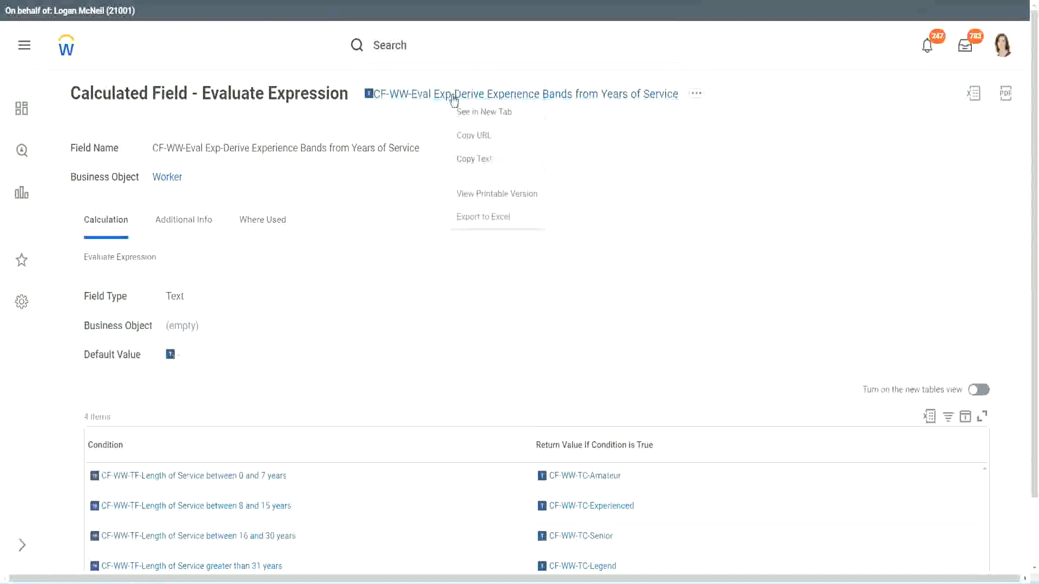
click(435, 48)
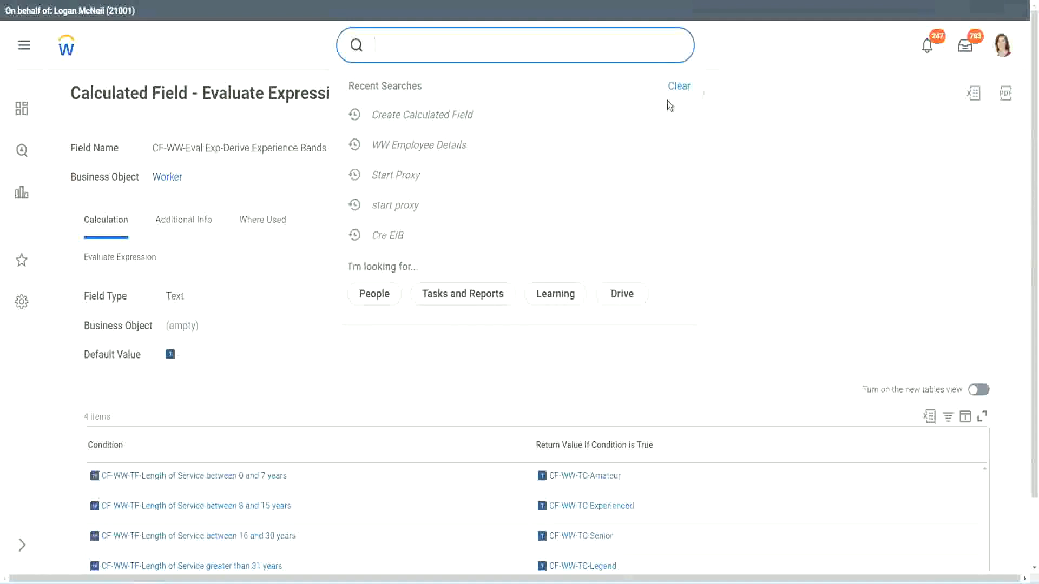
click(669, 105)
click(411, 41)
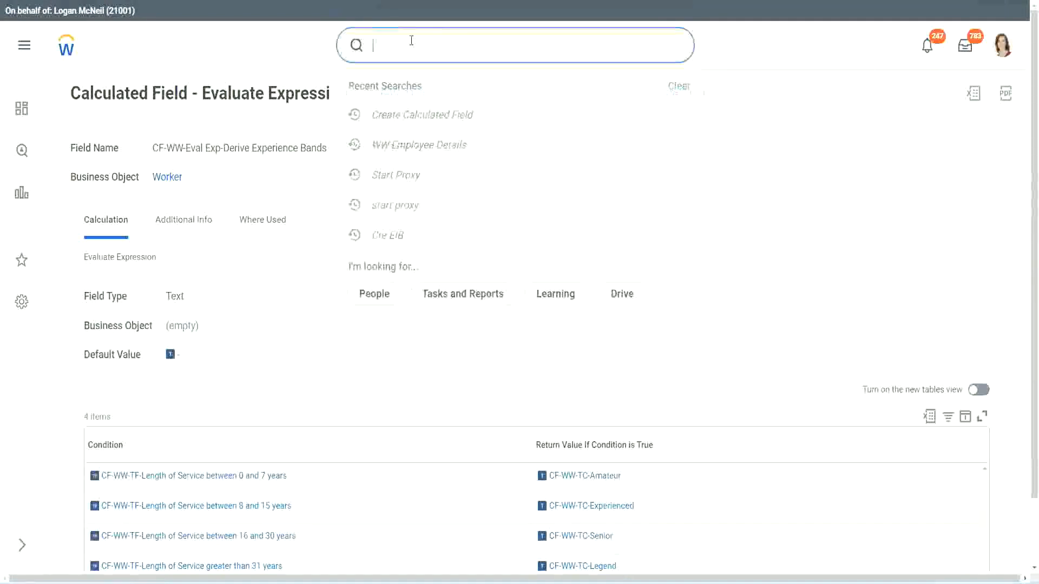
text(create calc)
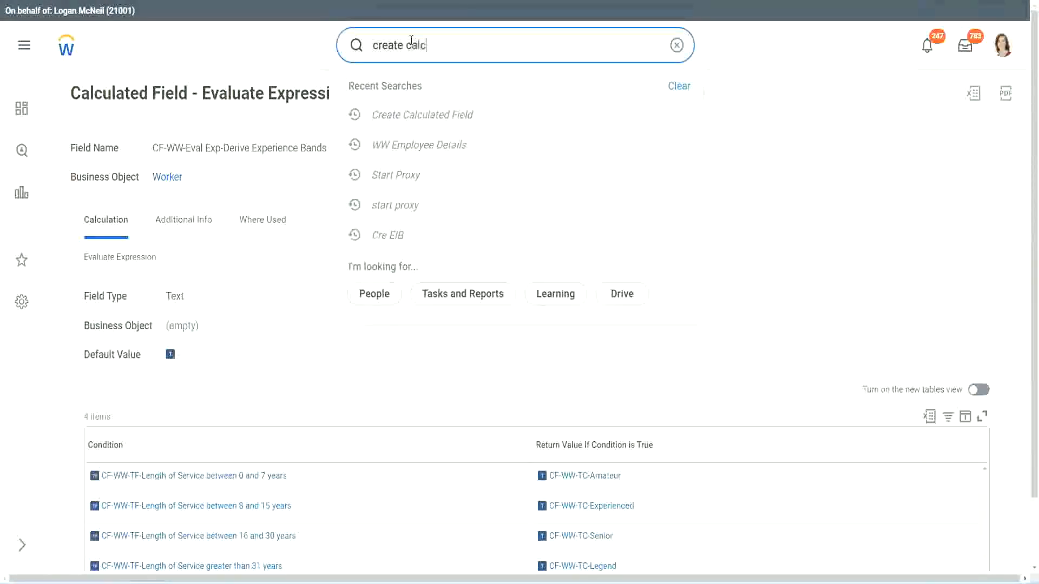
text( field)
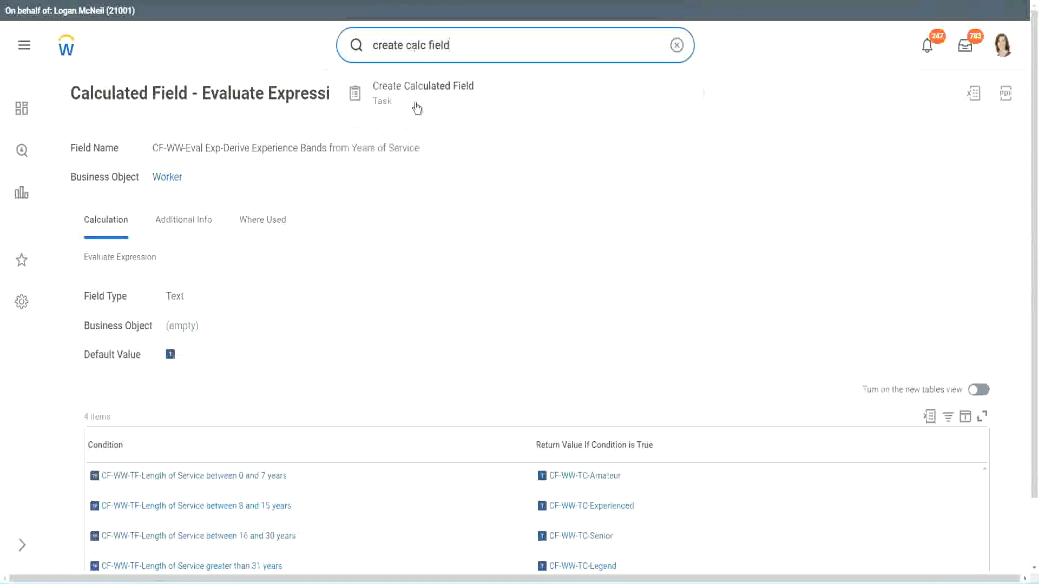
click(429, 101)
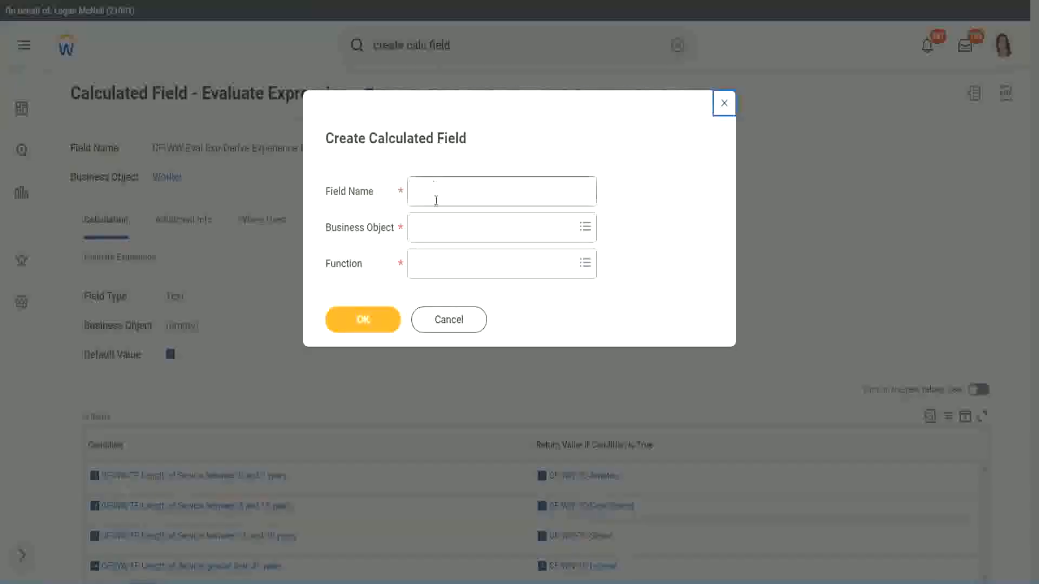
Step: Name the new calculated field "CF-WW-LRB-Identify Experience Bands from years of Service"
click(437, 193)
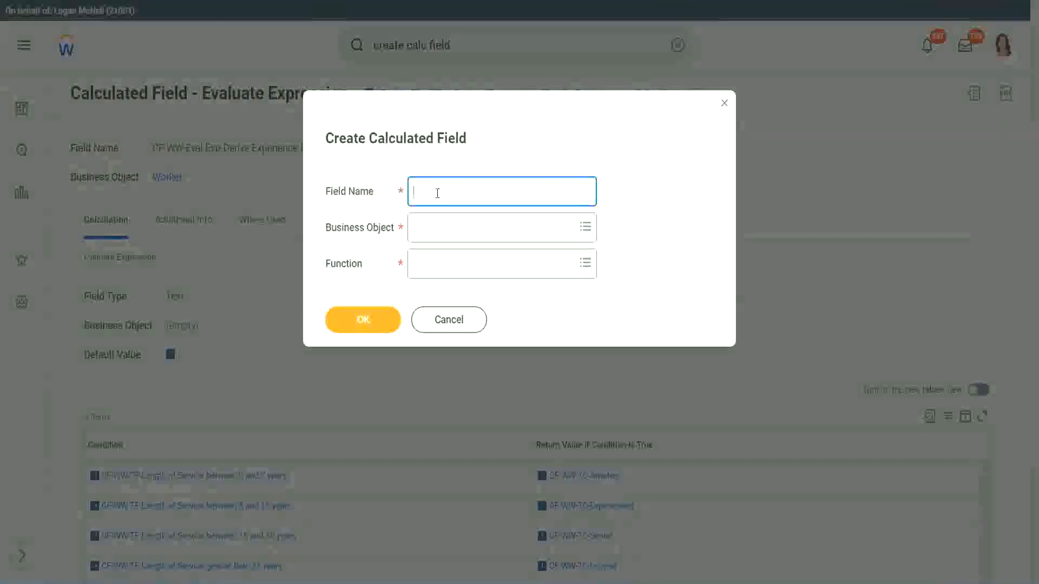
text(CF)
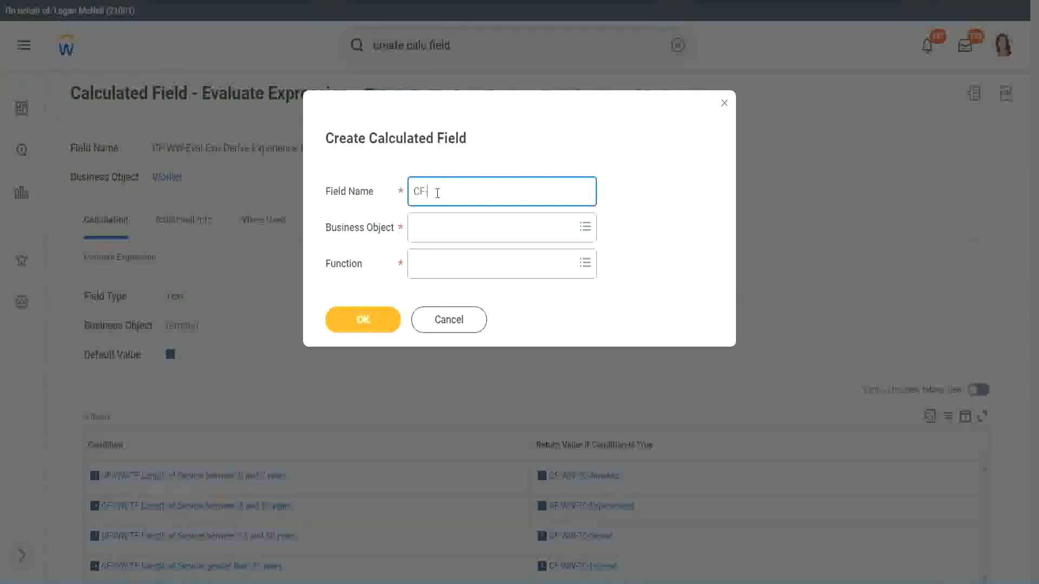
text(-WW-LRB-Identify Experiende)
key(BackSpace)
key(BackSpace)
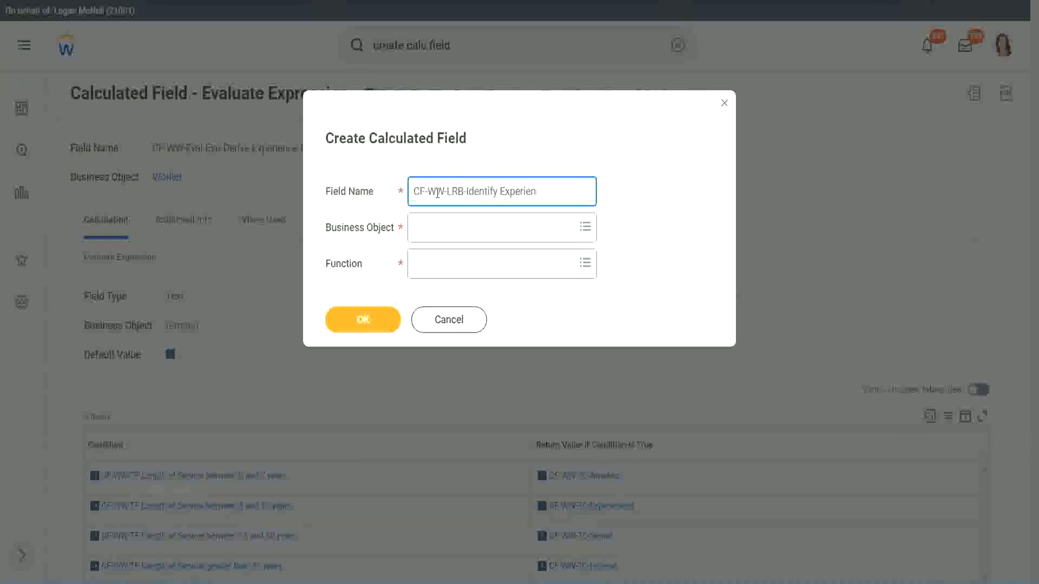
text(ce Bands from years of Service)
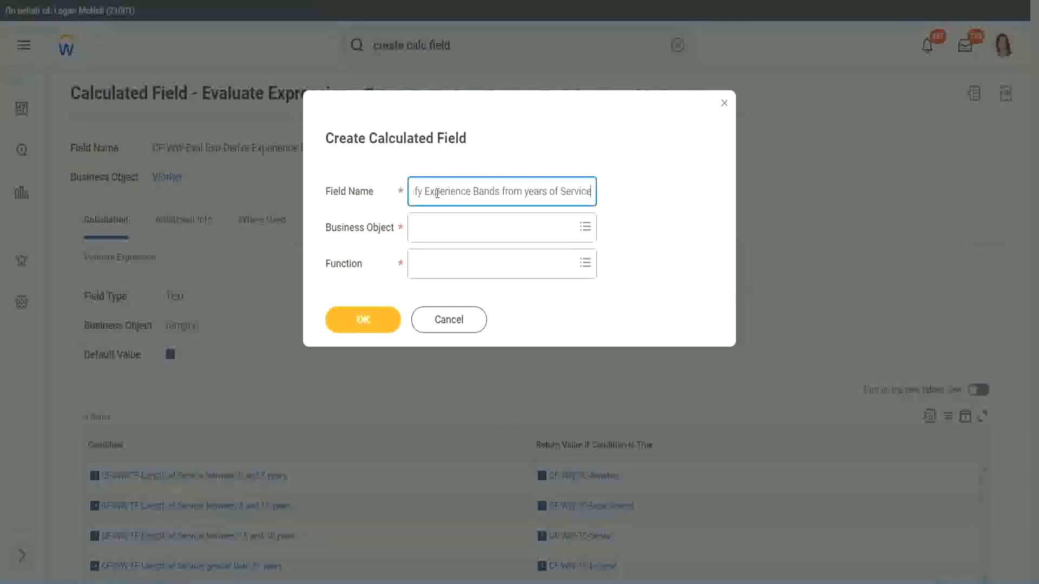
key(Tab)
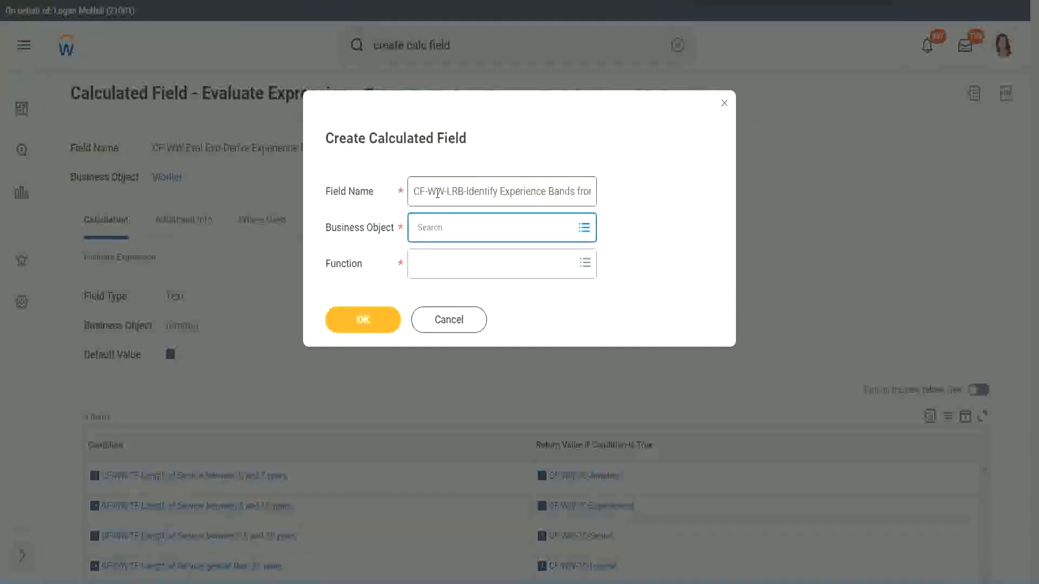
Step: Set the business object to Worker and the function to Lookup Range Band, and continue to the field's definition
text(worker)
key(Return)
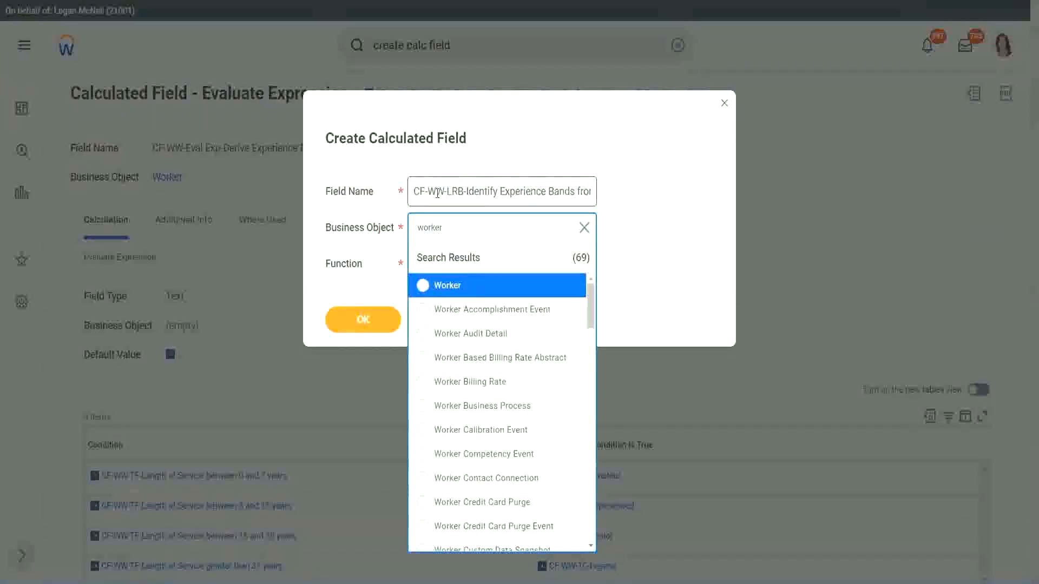
key(Return)
key(Tab)
text(l)
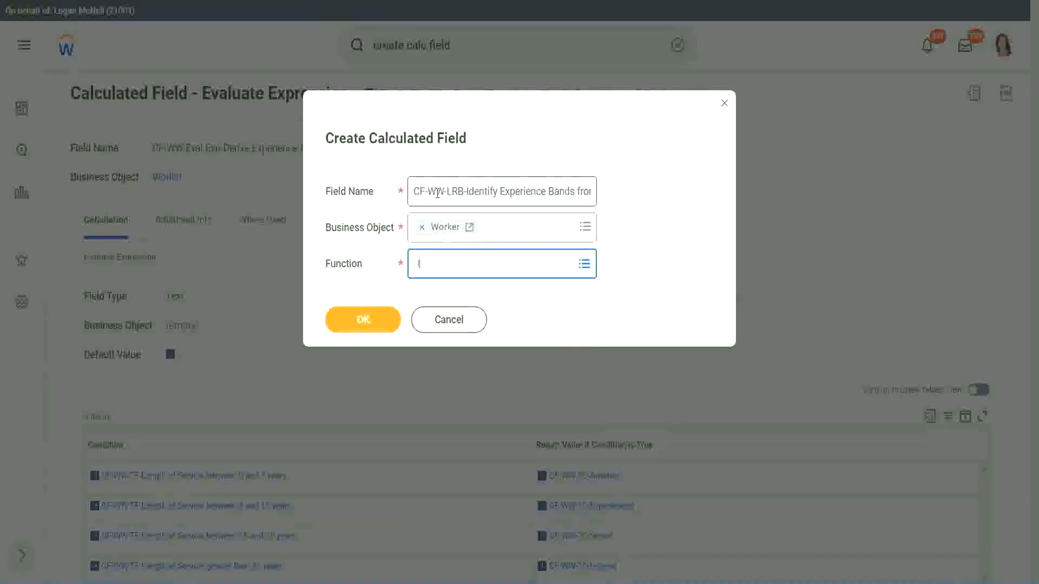
text(rb)
key(Return)
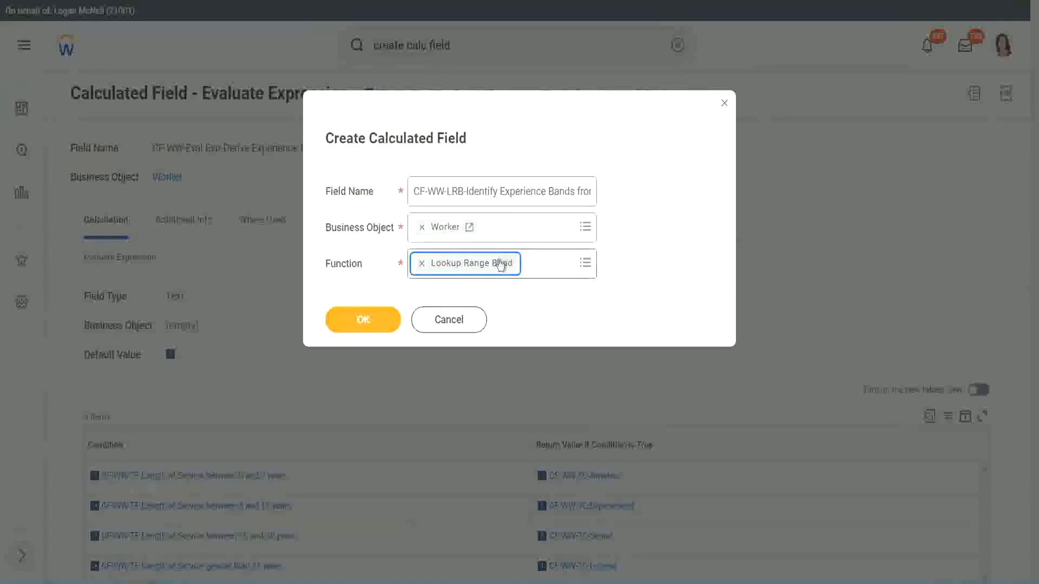
click(371, 321)
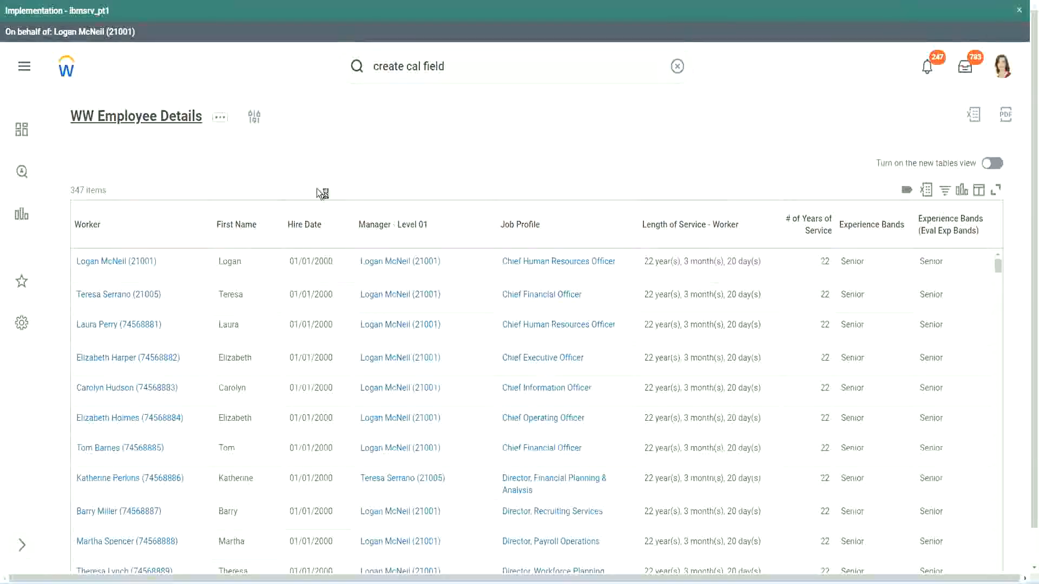
Step: Copy the field name CF-WW-Convert Text To Number-Number of Years from Length of Service from the WW Employee Details report definition and set it as Source Field
click(370, 331)
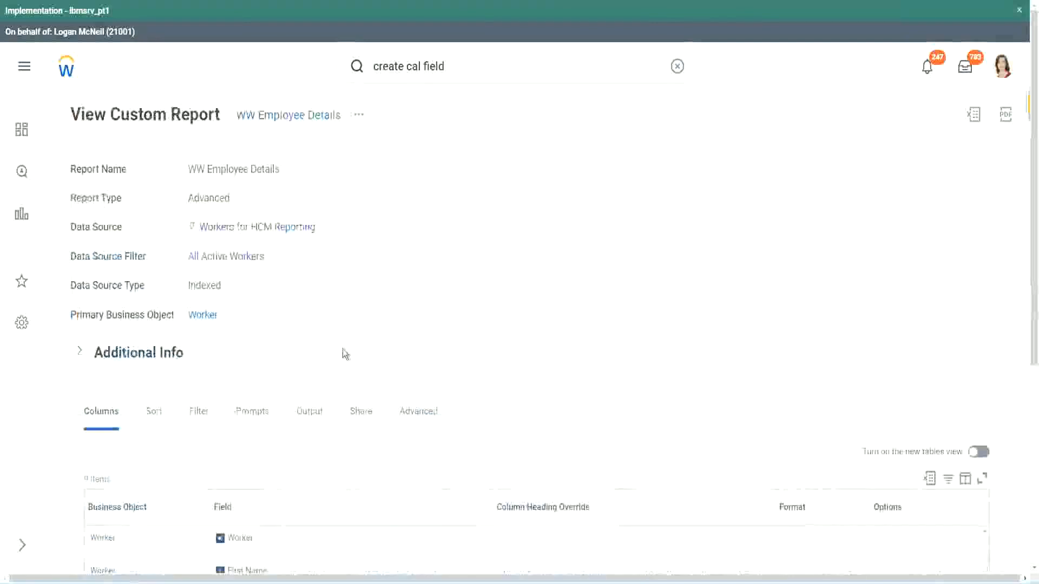
scroll(343, 378, down, 5)
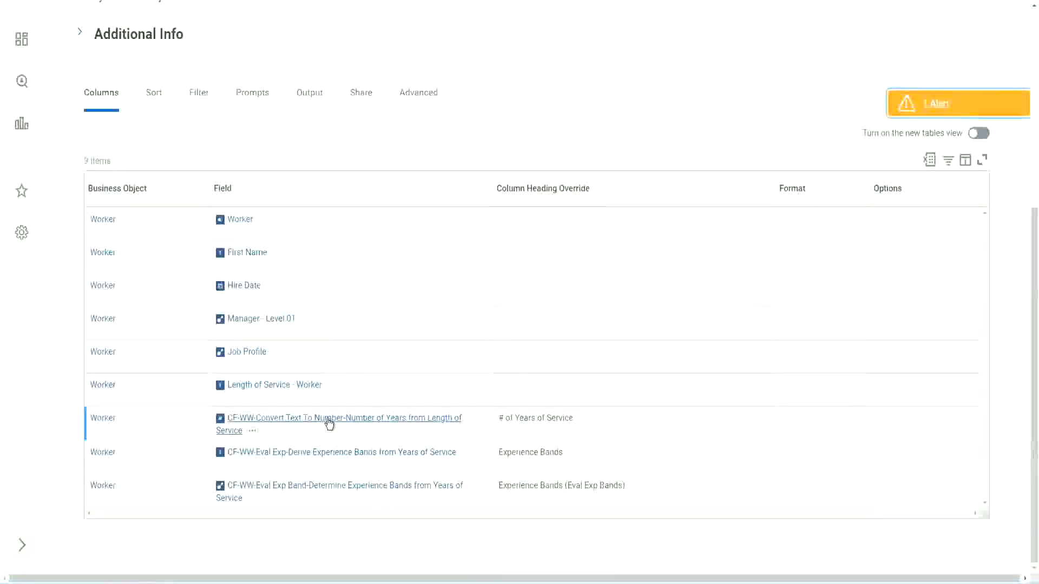
right_click(328, 425)
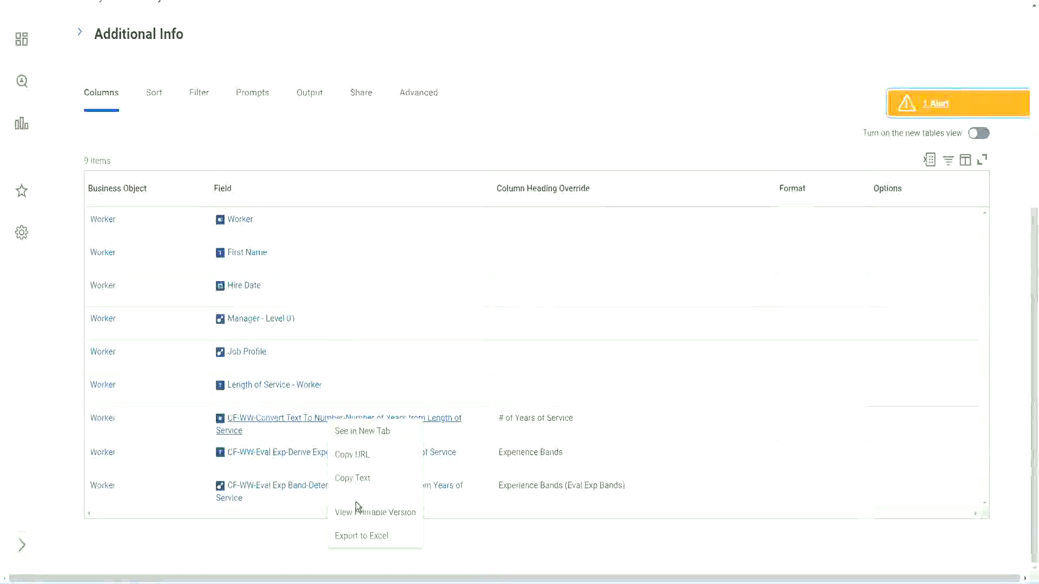
key(Escape)
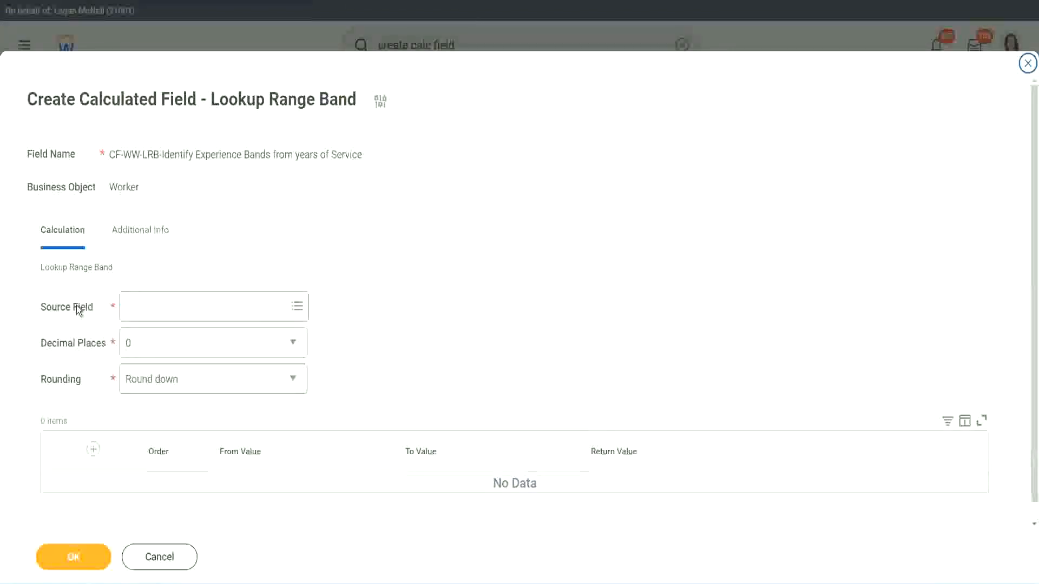
click(161, 308)
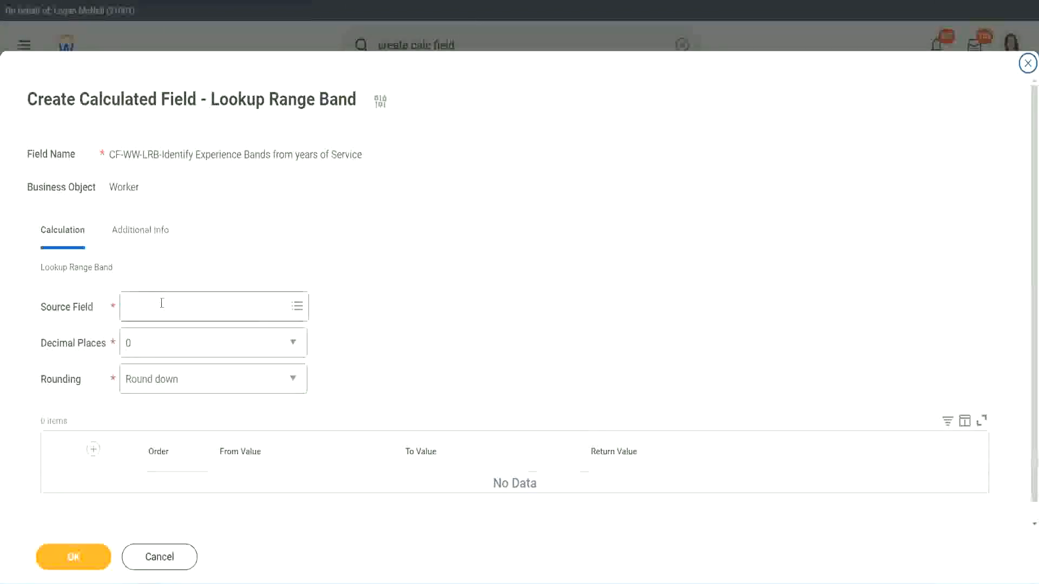
key(Return)
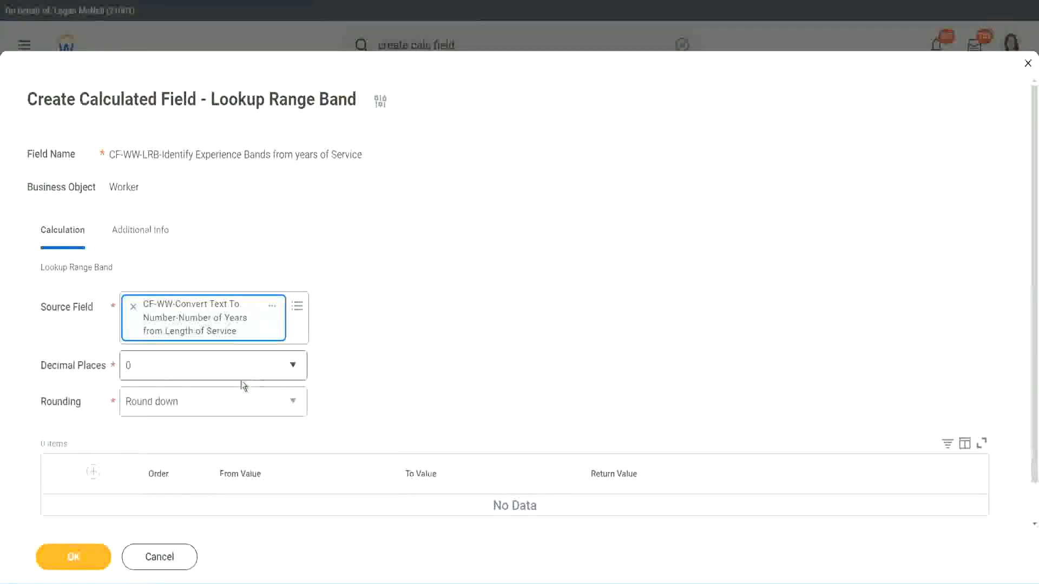
Step: Check the decimal places options, keeping 0, and set the rounding to Round
click(203, 372)
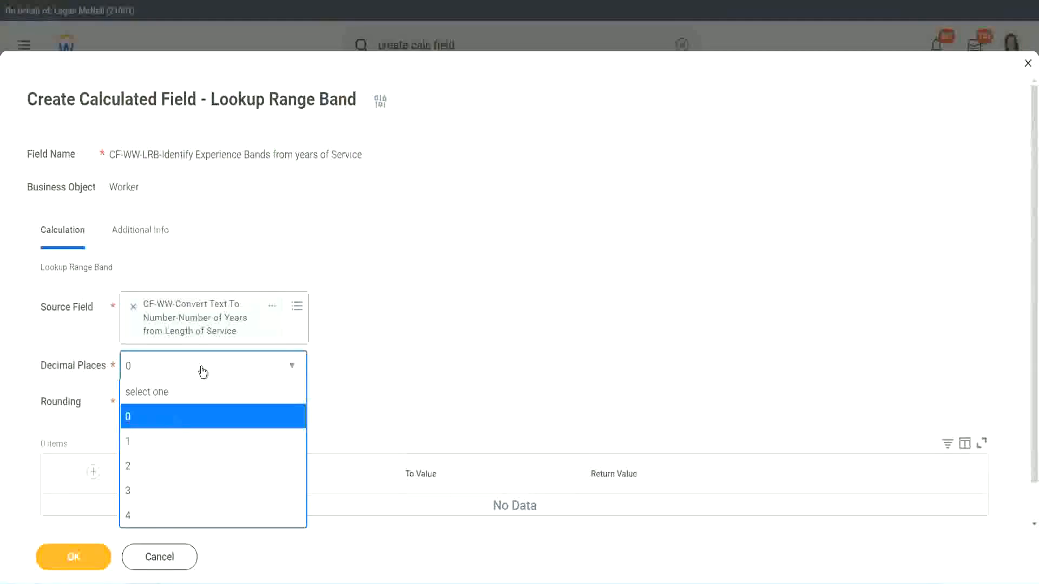
click(405, 357)
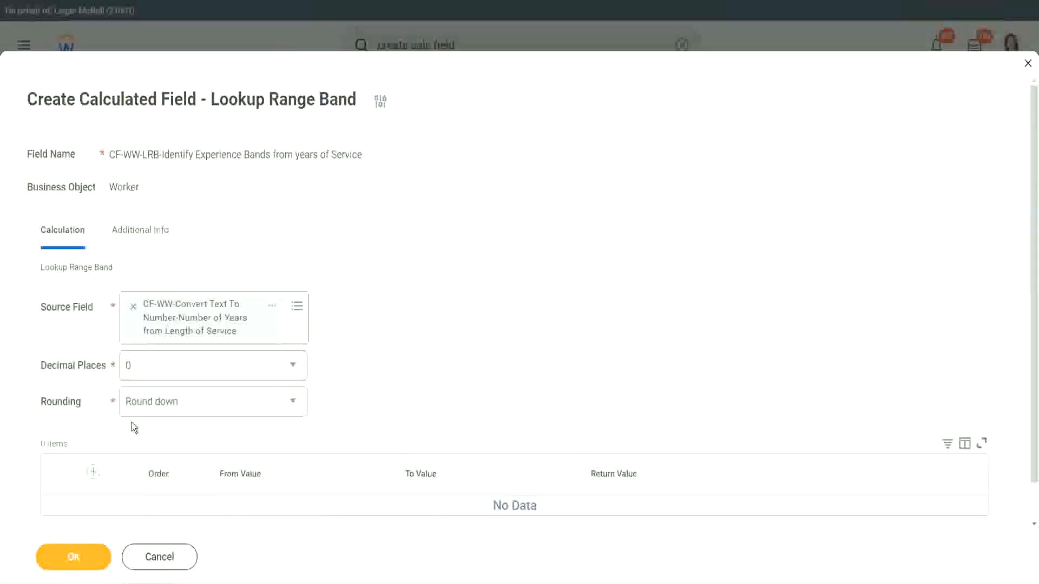
click(167, 406)
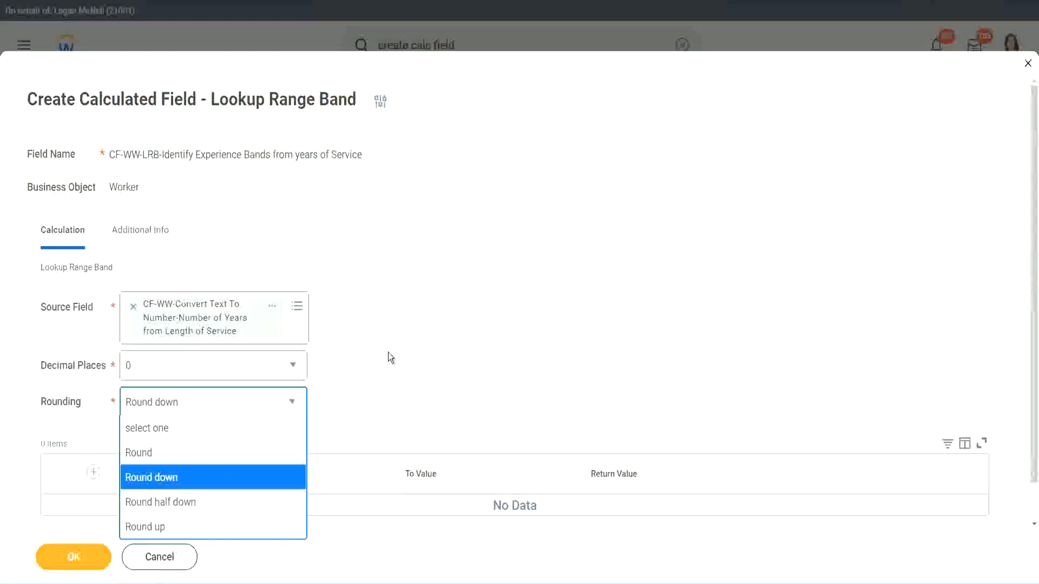
click(365, 398)
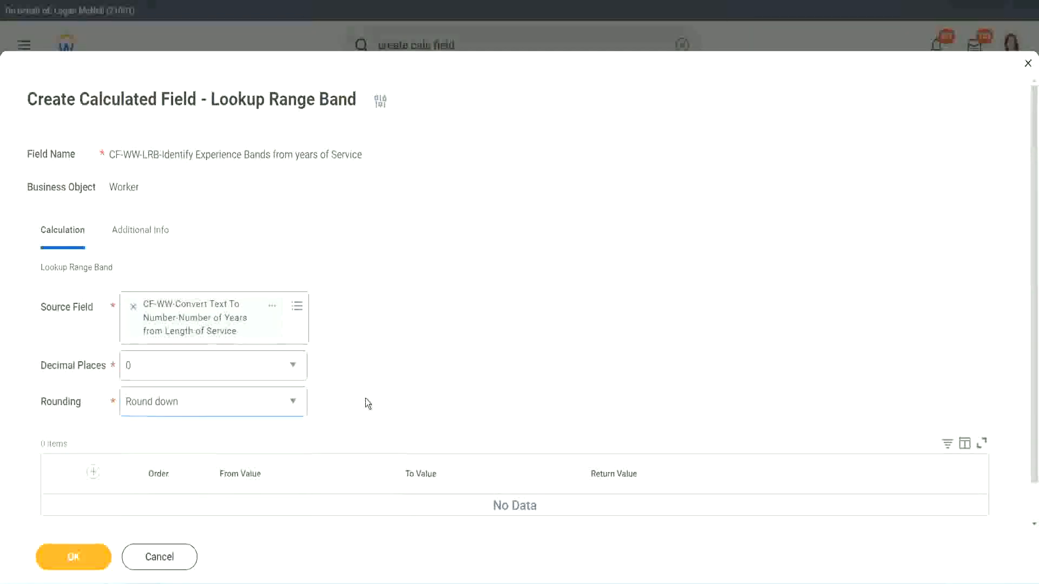
click(174, 401)
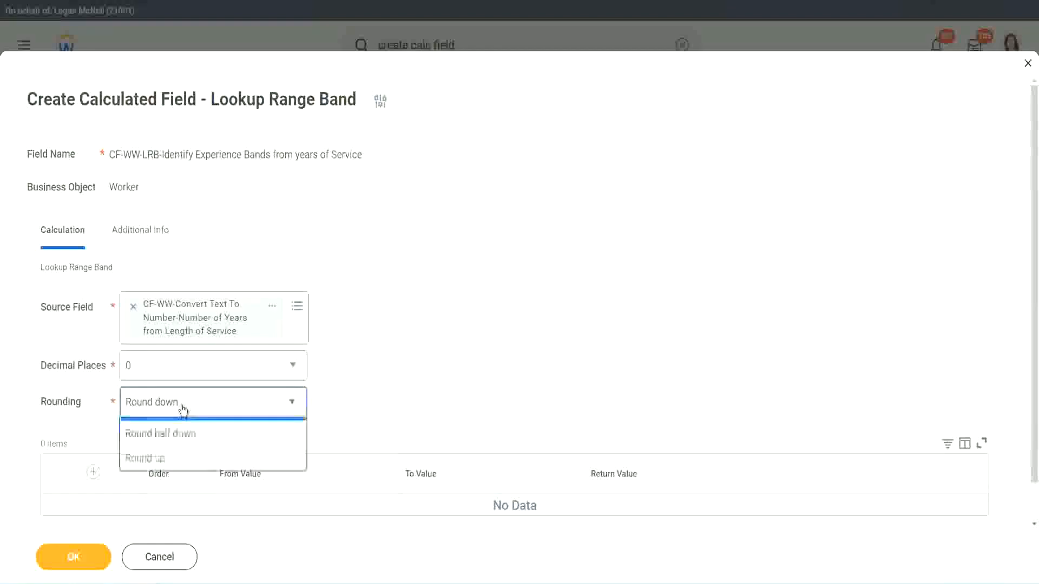
click(174, 452)
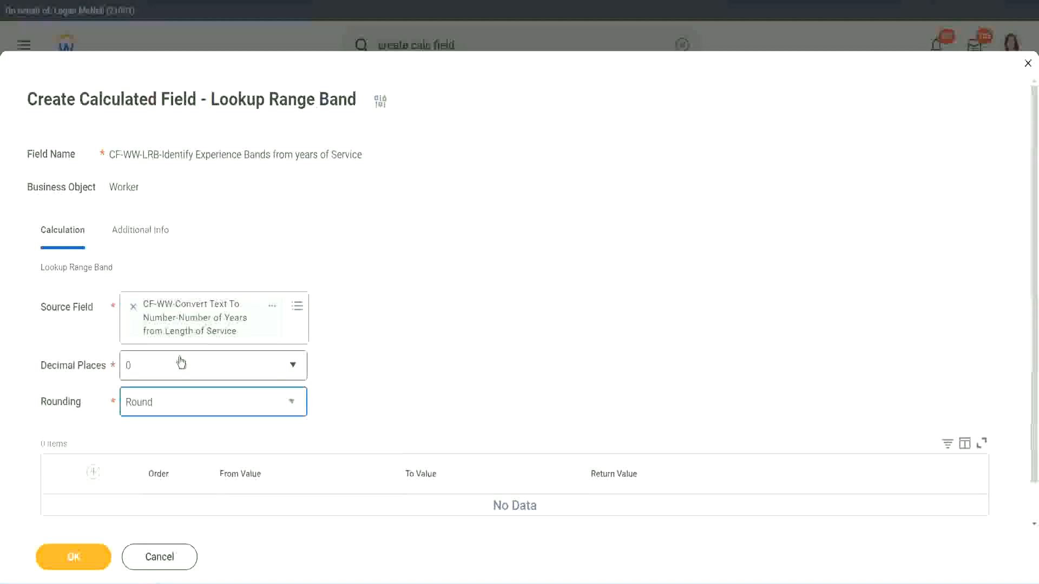
Step: Add the first range band from 0 to 7 with the return value Amateur
click(95, 473)
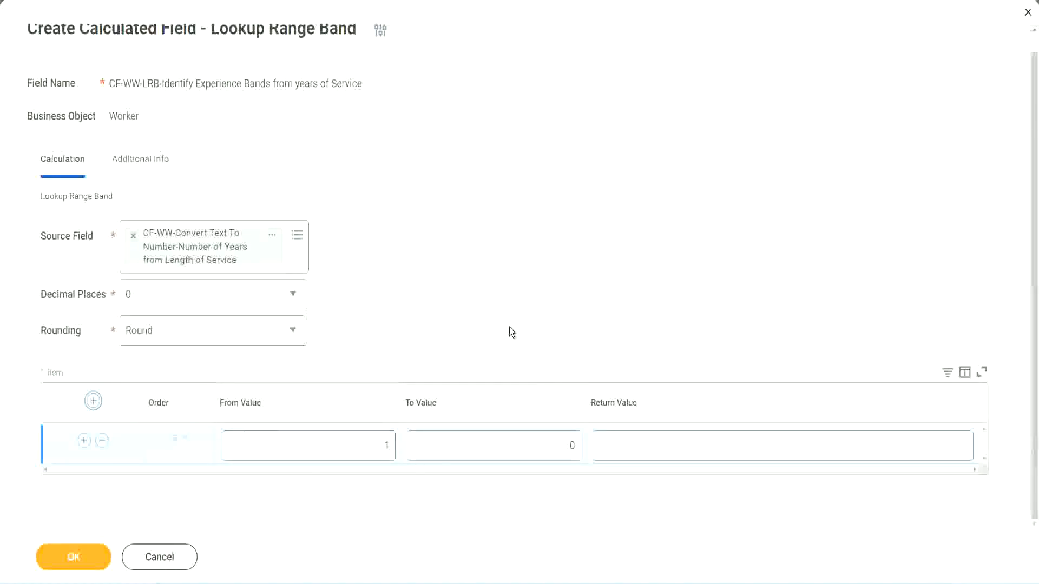
click(380, 449)
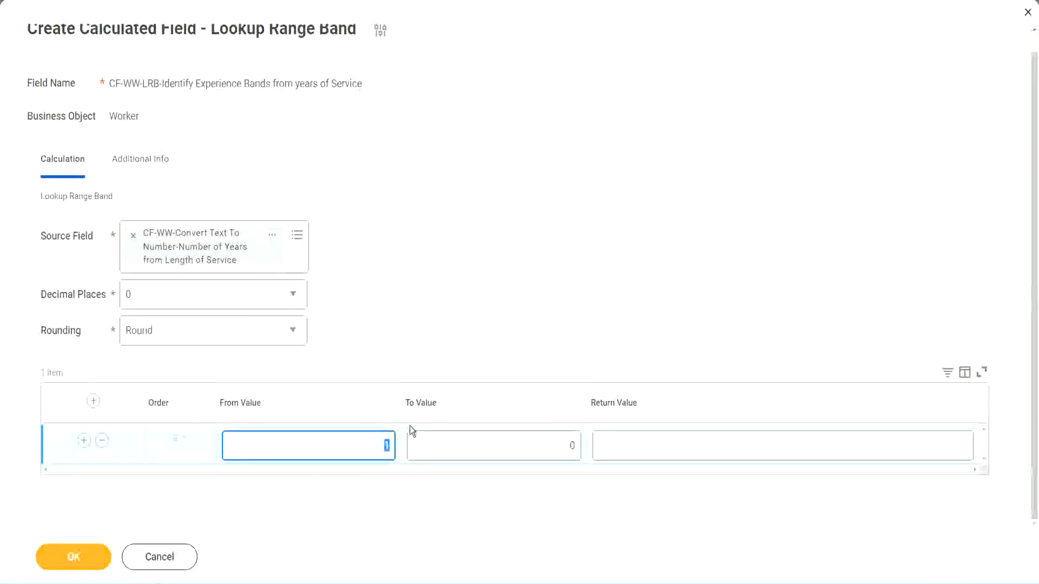
text(0)
key(Tab)
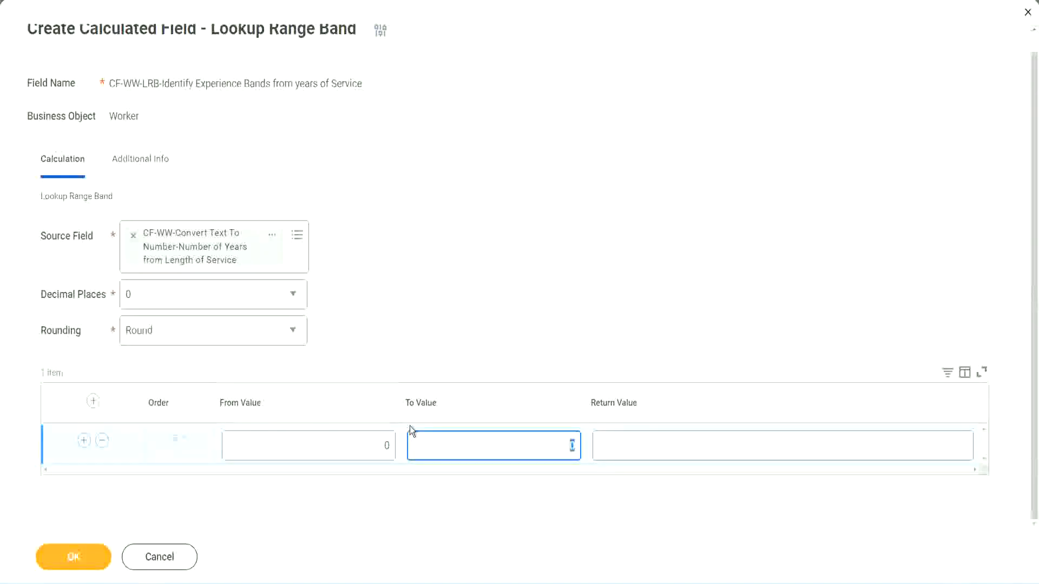
text(7)
key(Tab)
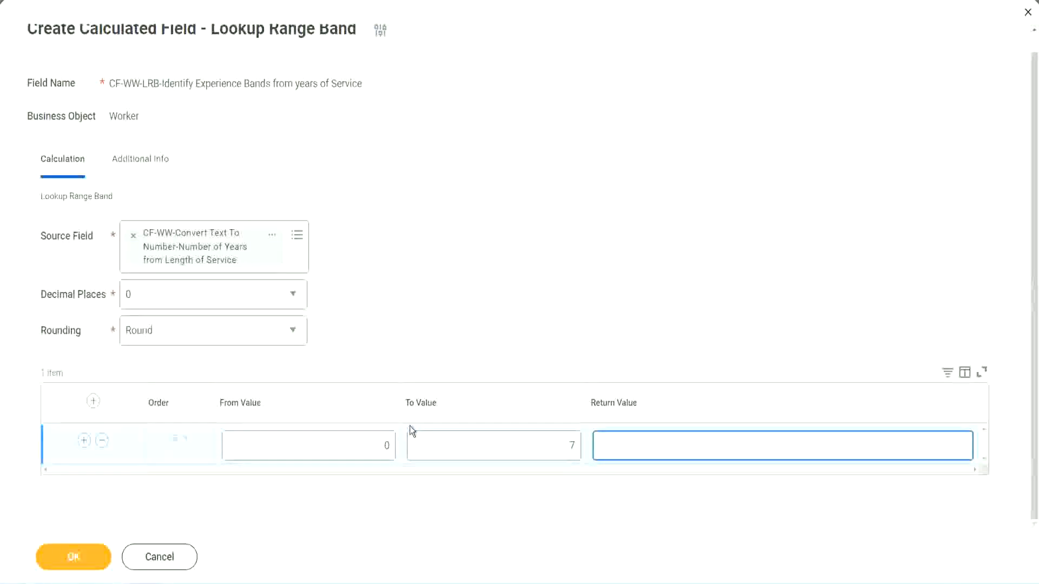
text(Amateur)
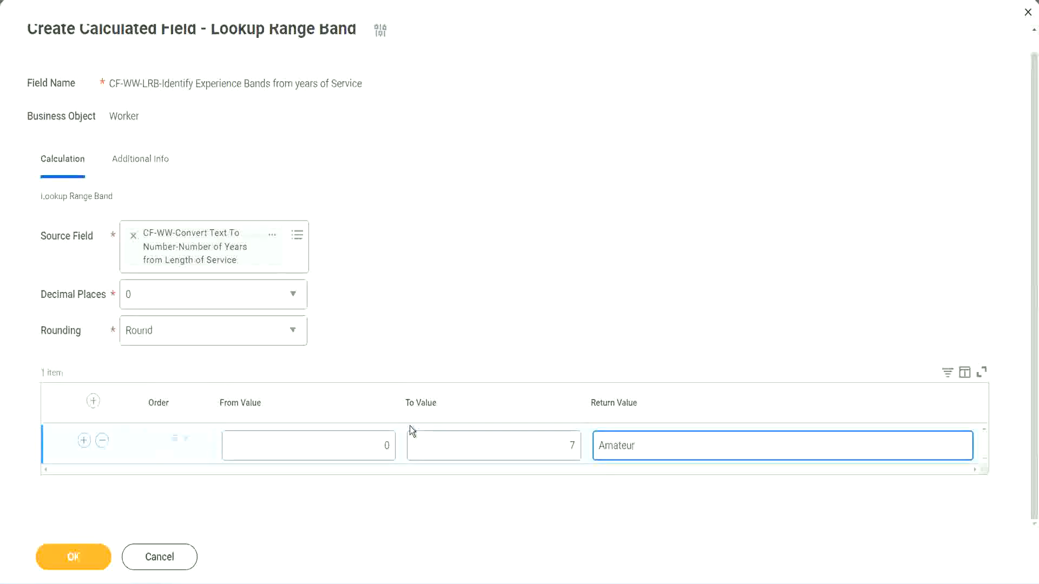
click(360, 456)
click(556, 437)
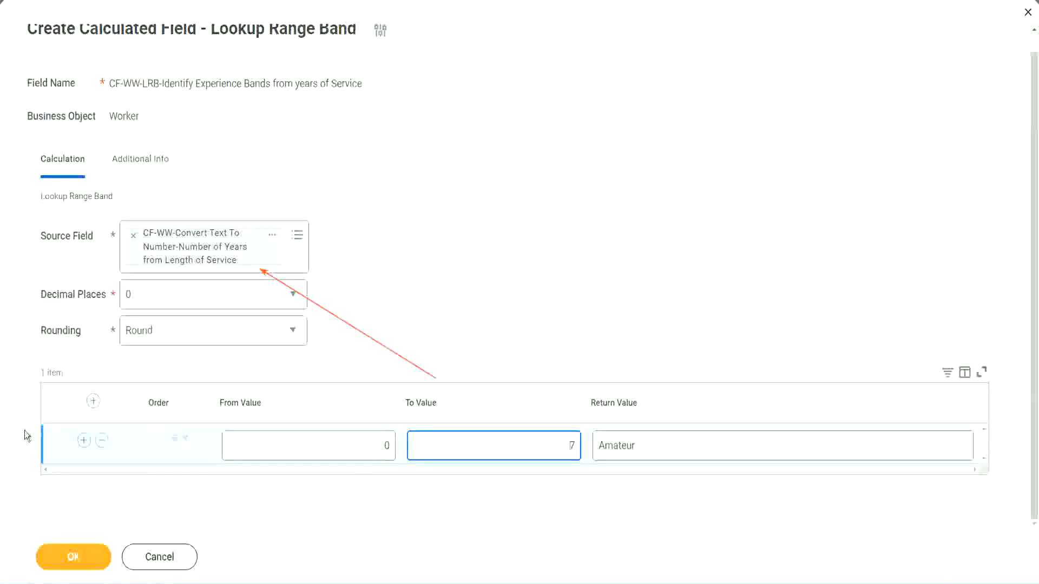
Step: Add a second range band from 8 to 15 with the return value Experienced
click(84, 440)
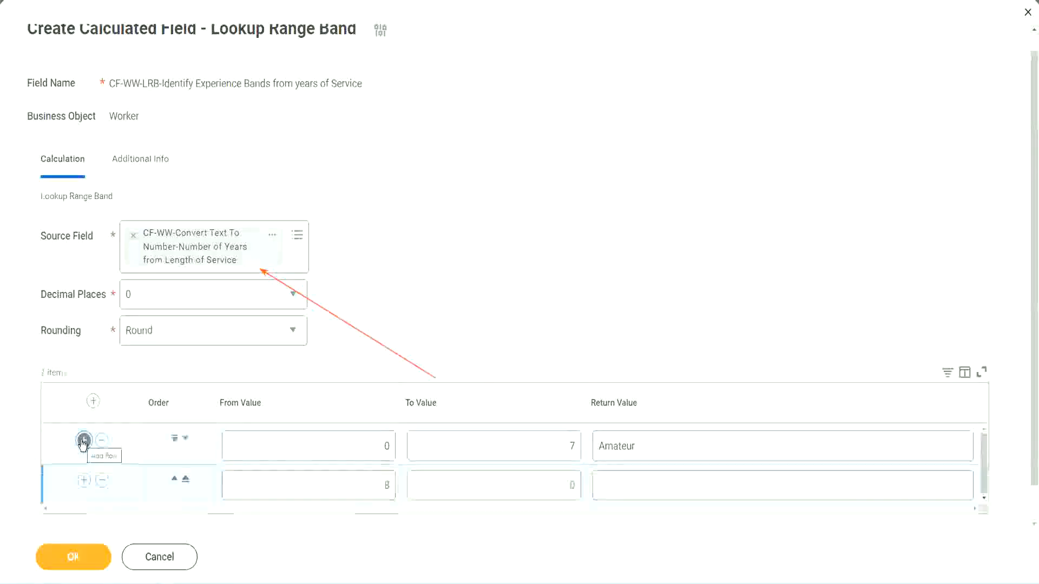
click(395, 485)
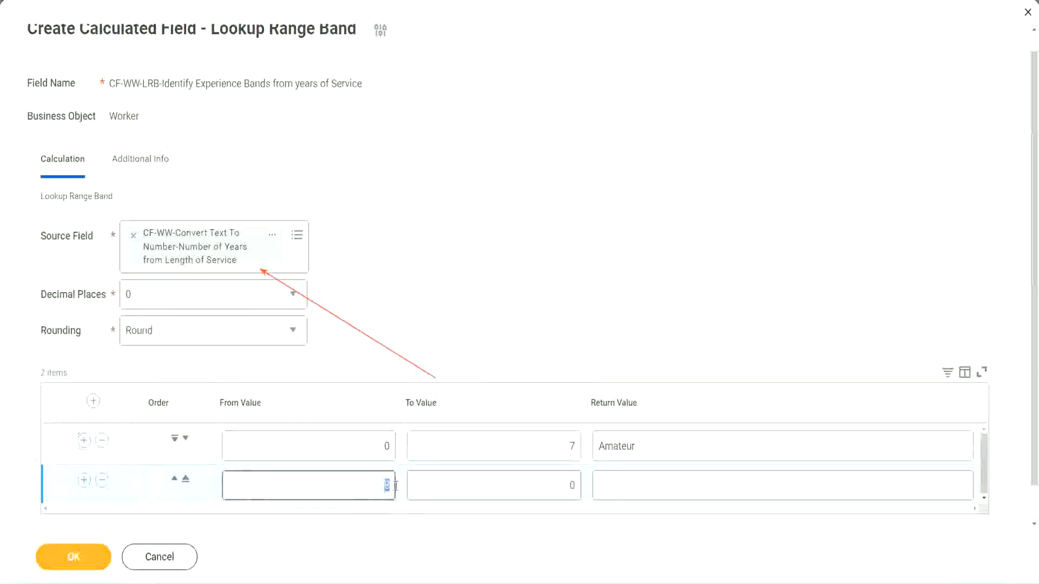
click(374, 450)
click(564, 450)
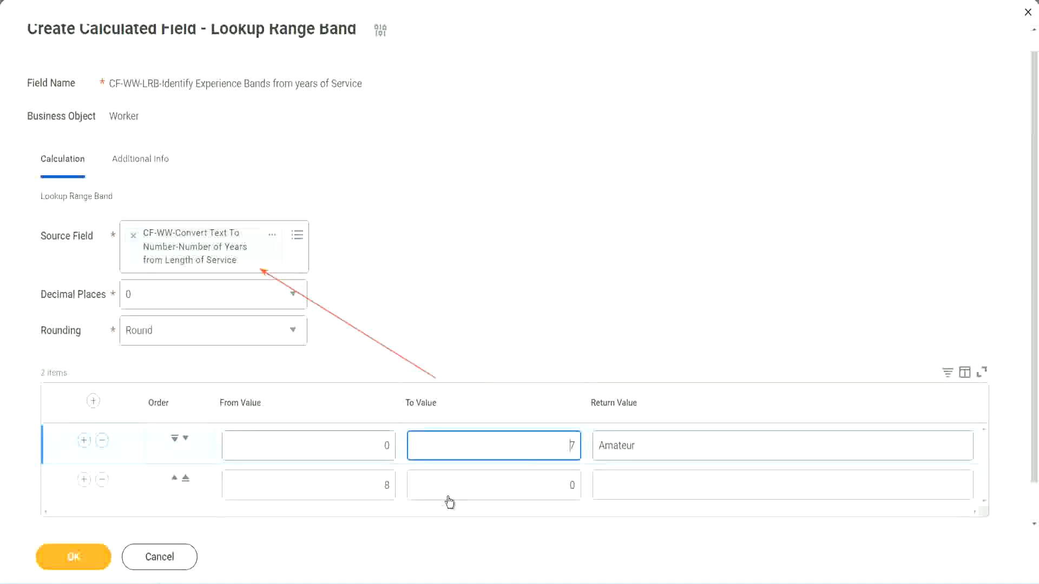
click(366, 485)
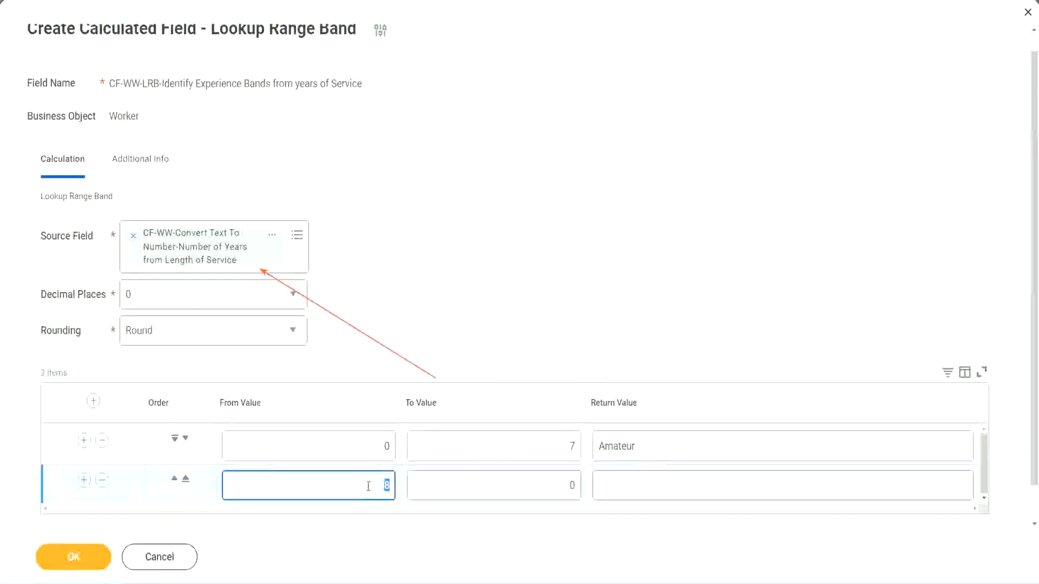
click(563, 485)
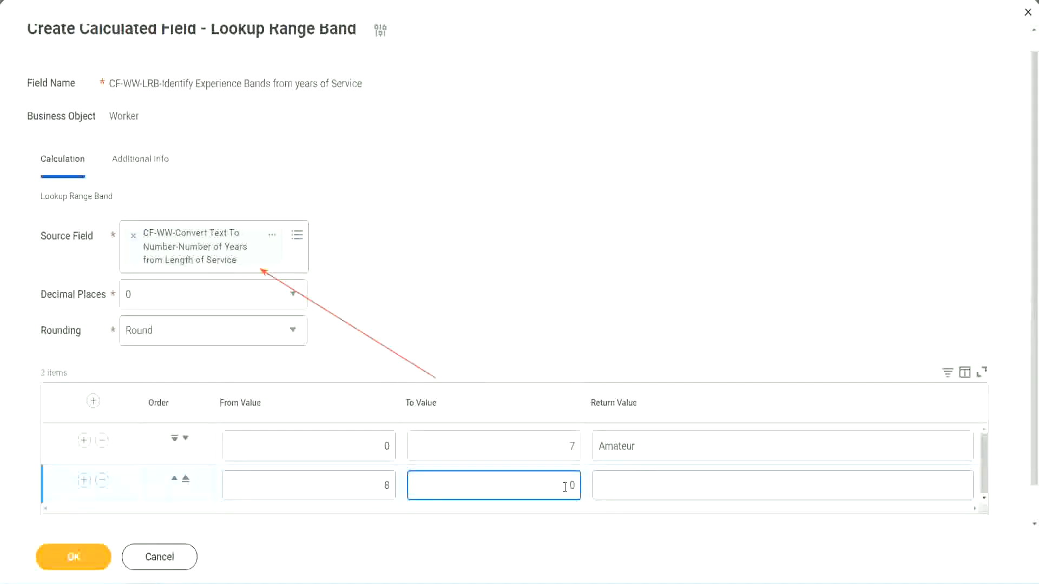
key(BackSpace)
text(15)
click(640, 483)
text(Ex)
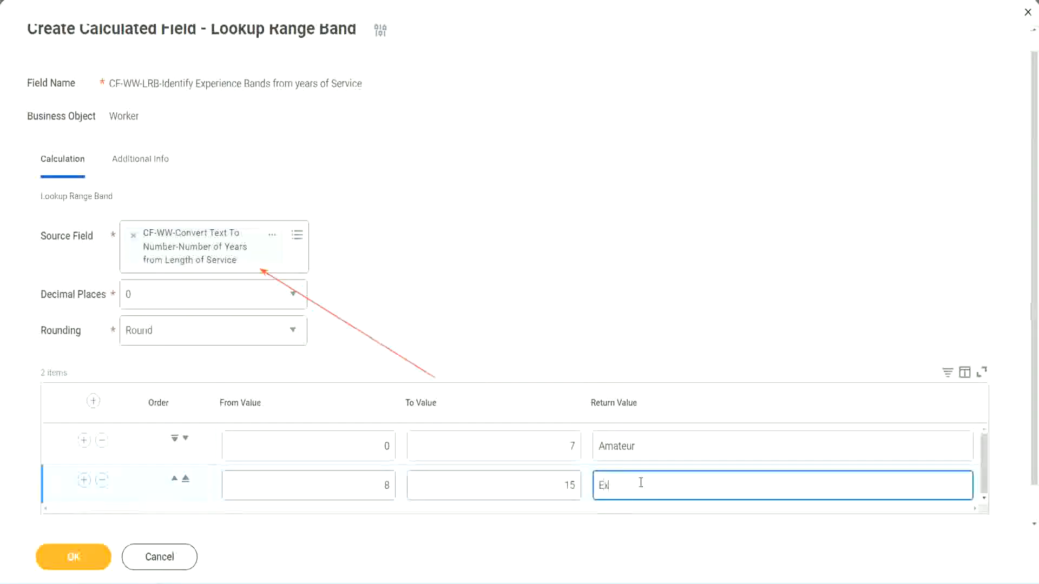
text(perienced)
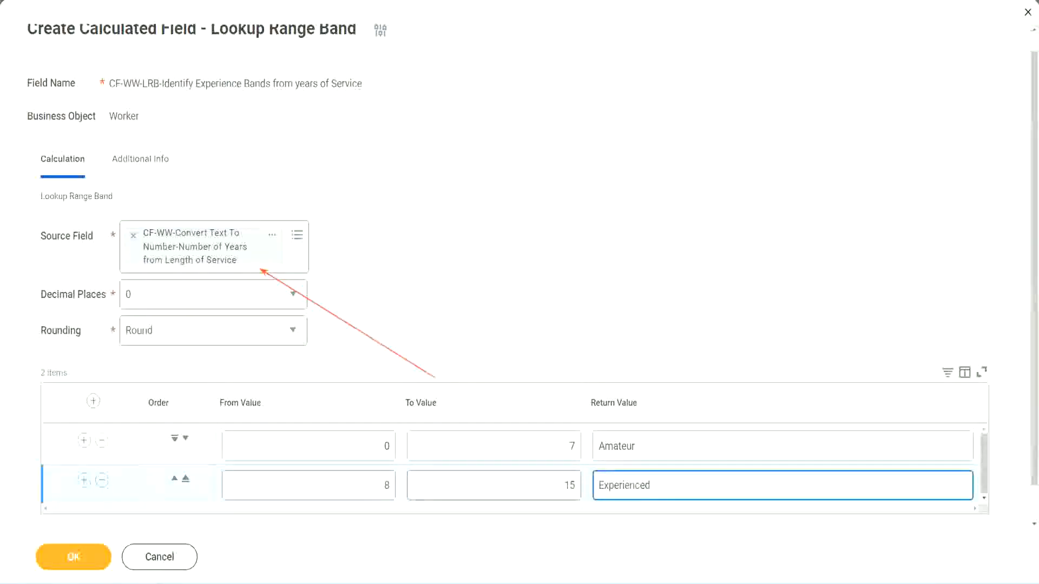
Step: Add a third range band from 16 to 30 with the return value Senior
click(84, 480)
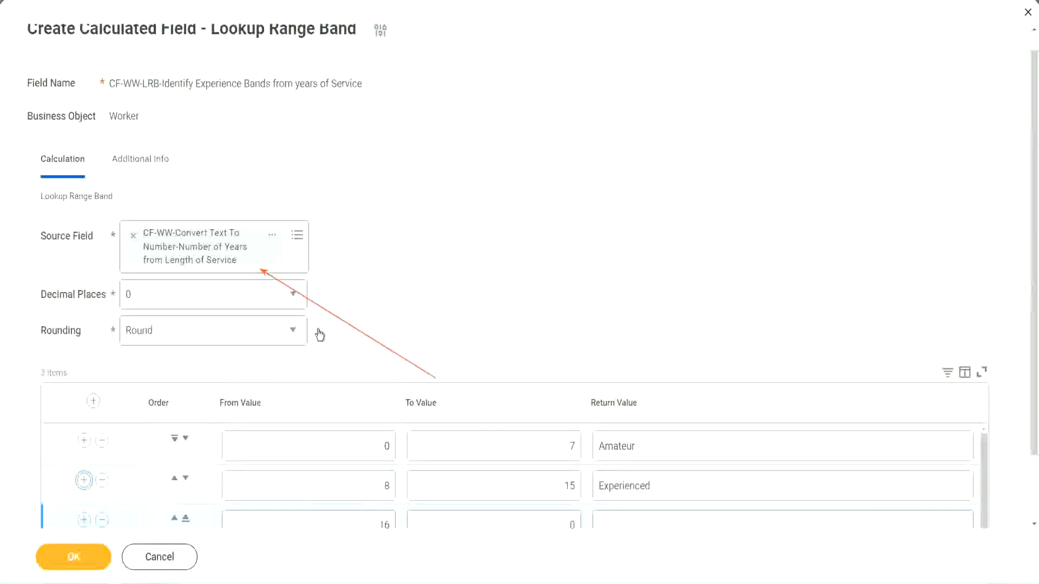
scroll(447, 326, down, 2)
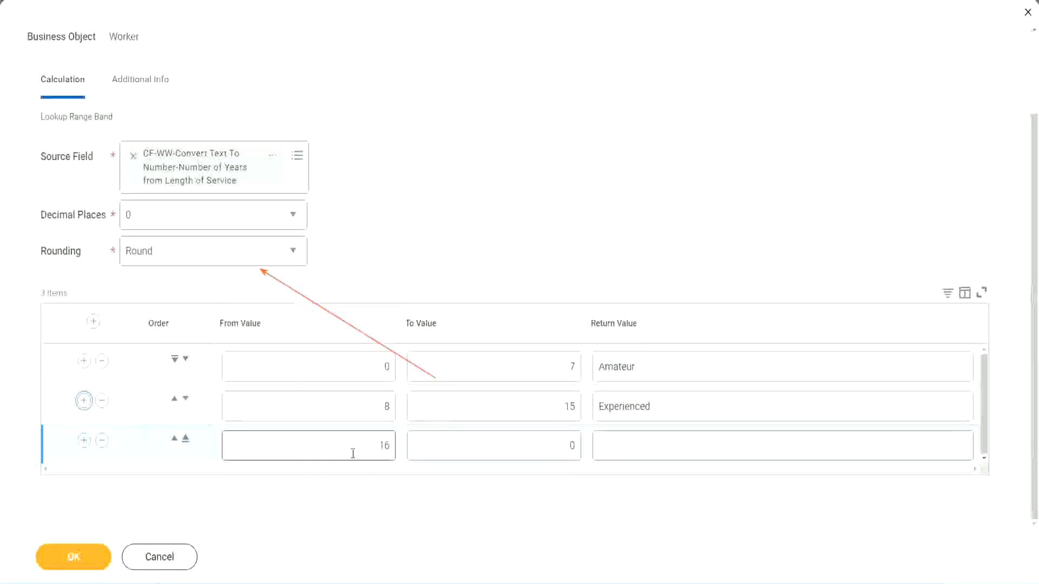
click(521, 446)
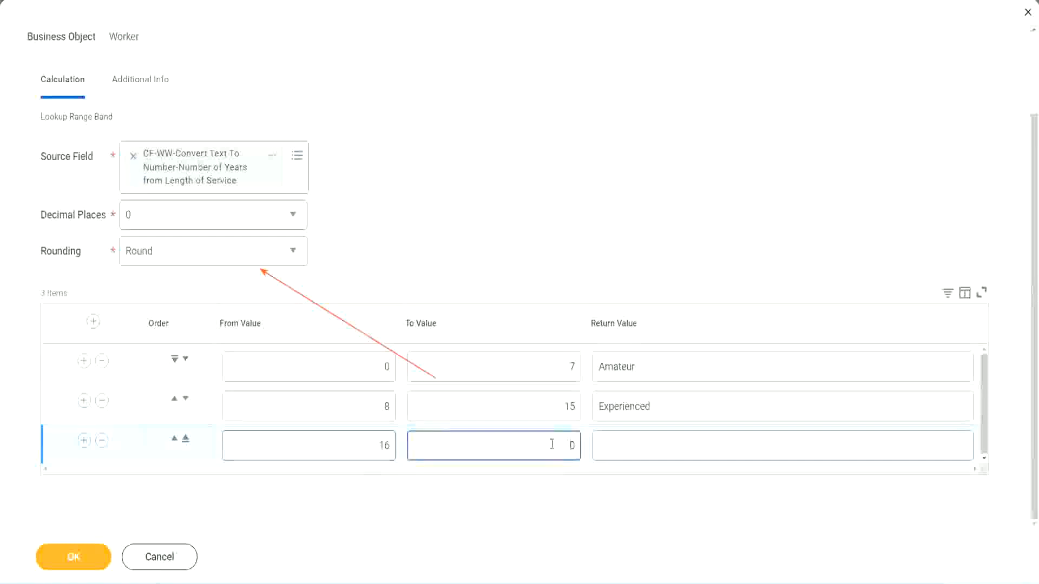
text(3)
key(Tab)
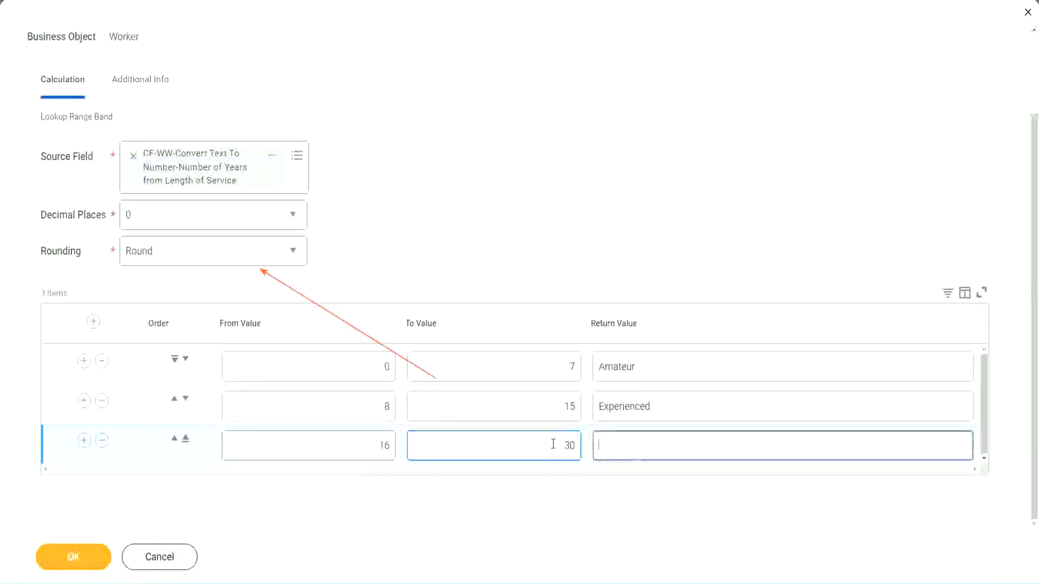
text(L)
key(BackSpace)
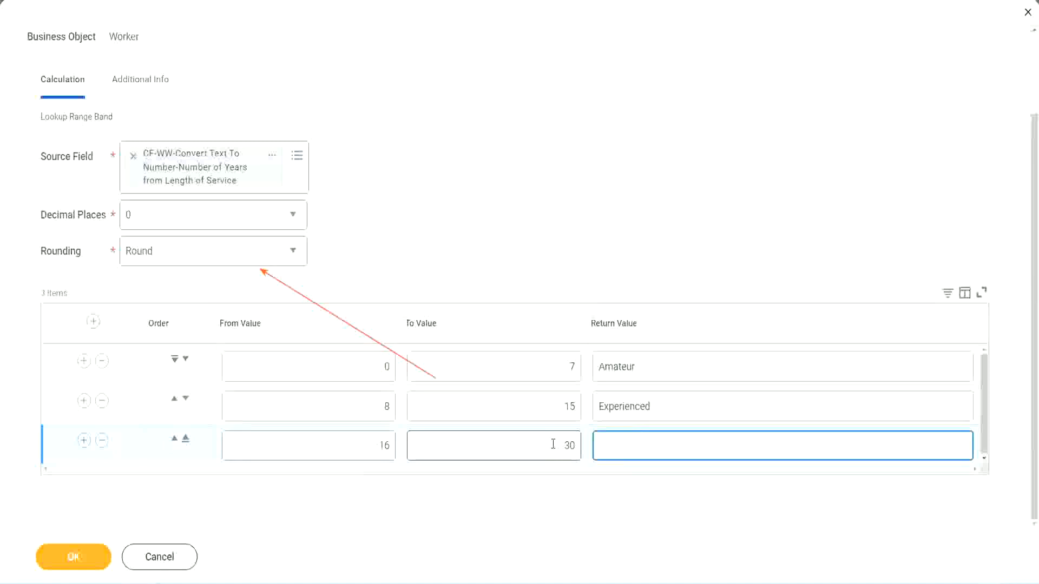
text(Senior)
Step: Add a fourth range band from 31 to 1000 with the return value Legend
click(83, 440)
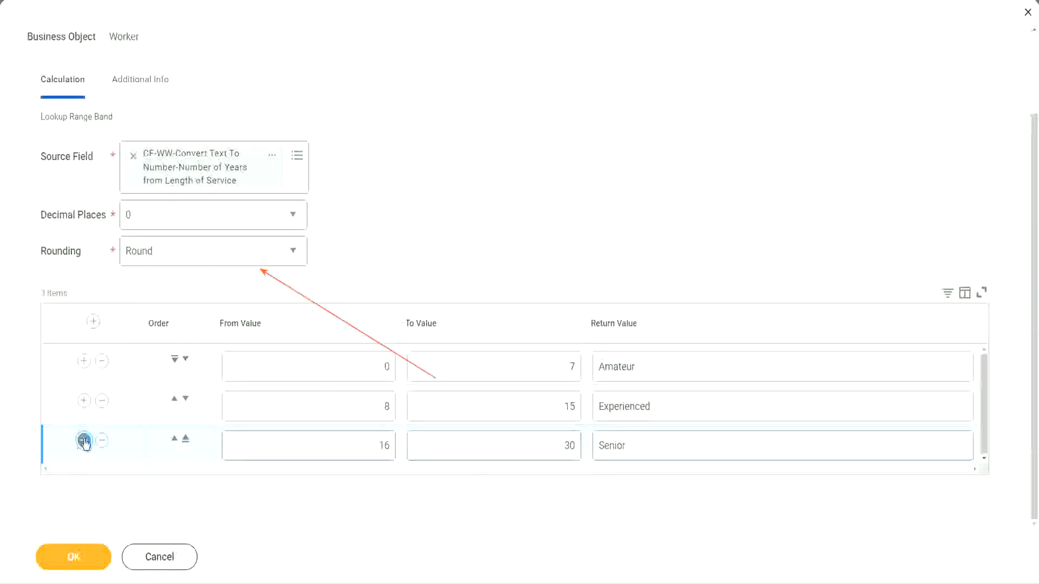
scroll(196, 409, down, 1)
click(342, 440)
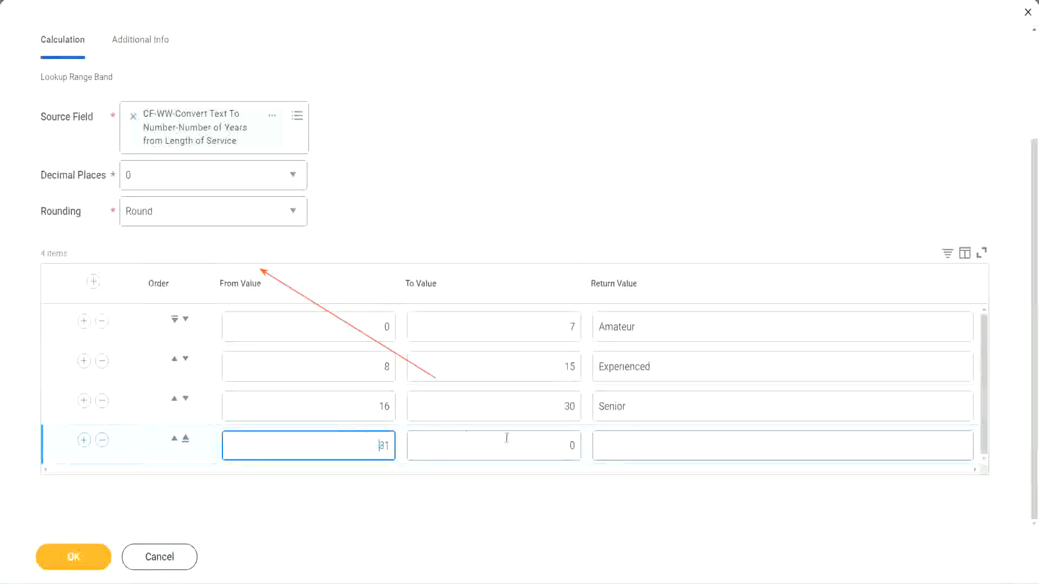
click(560, 445)
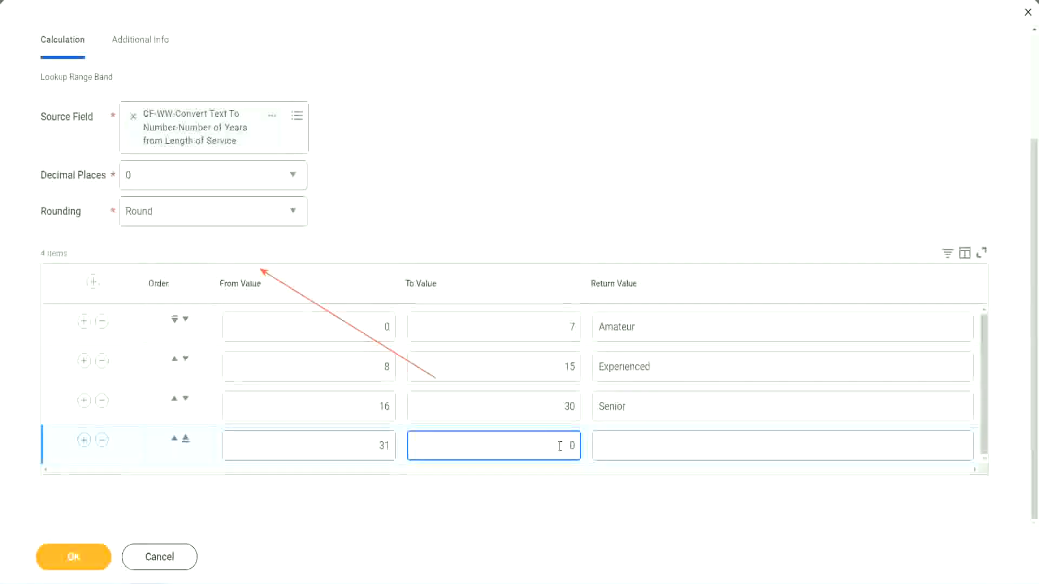
text(1000)
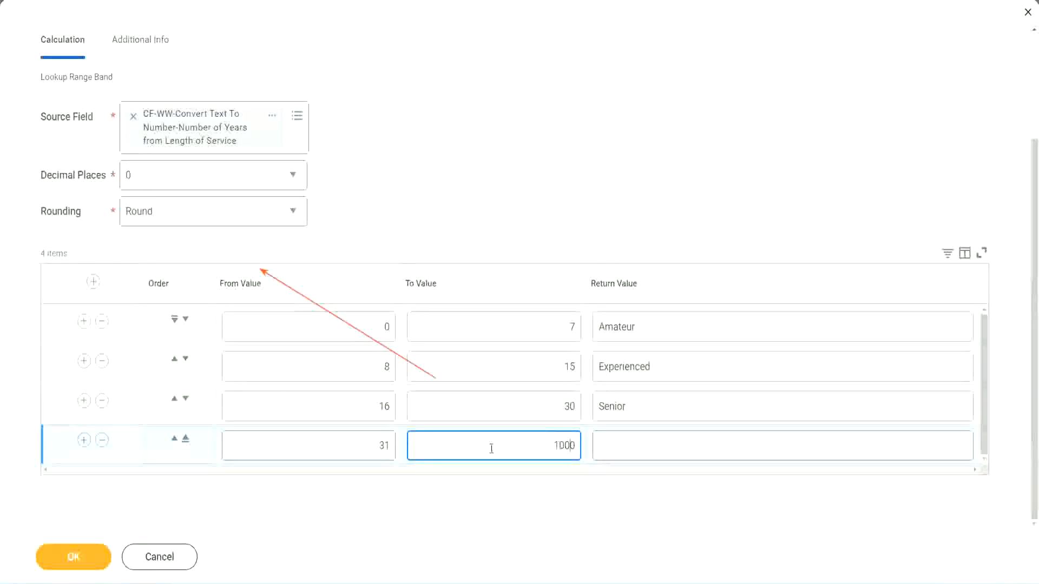
drag(540, 437, 600, 437)
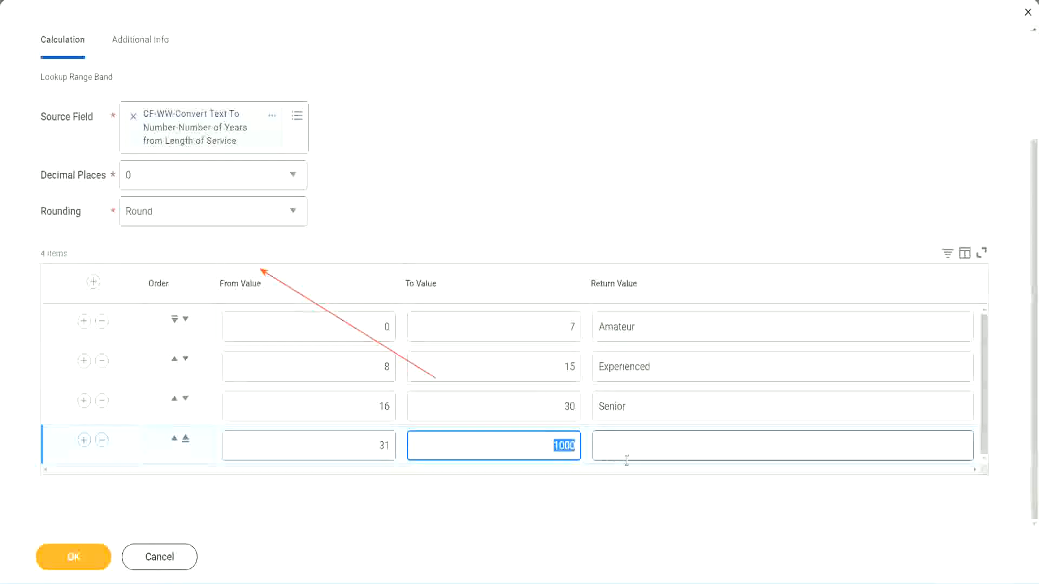
click(550, 441)
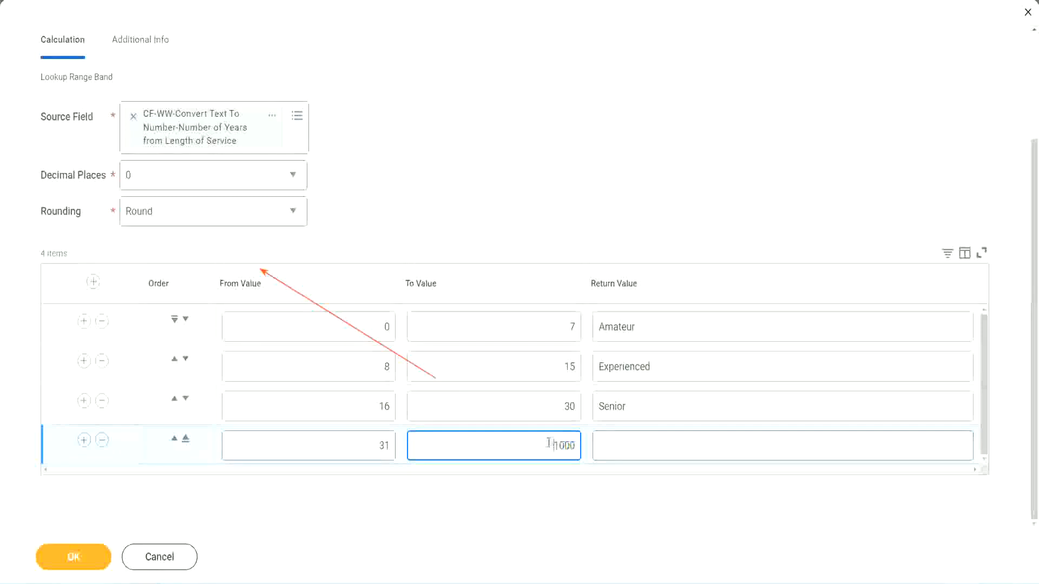
drag(544, 442, 582, 443)
click(648, 446)
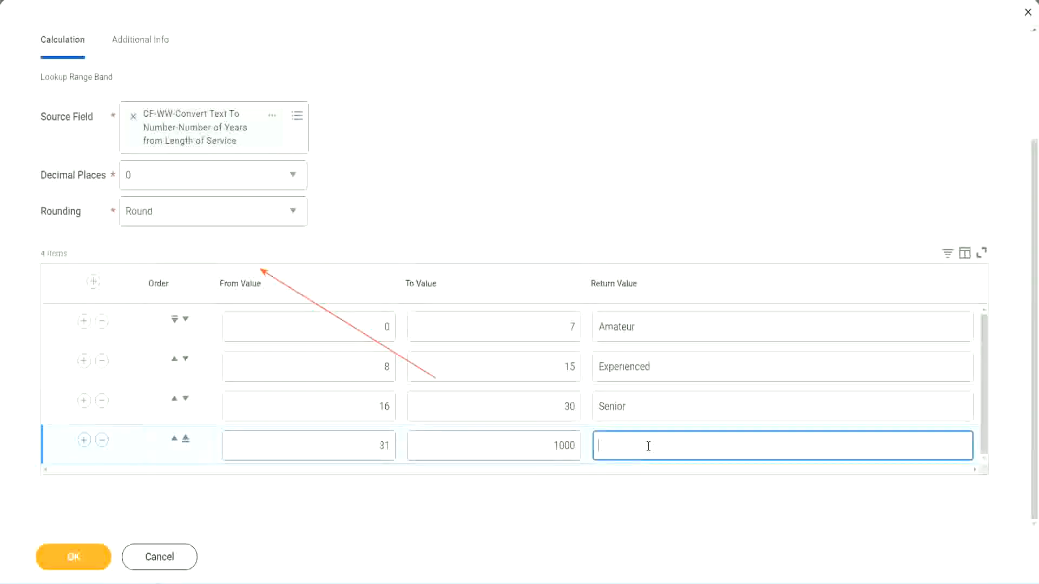
text(Legend)
click(485, 183)
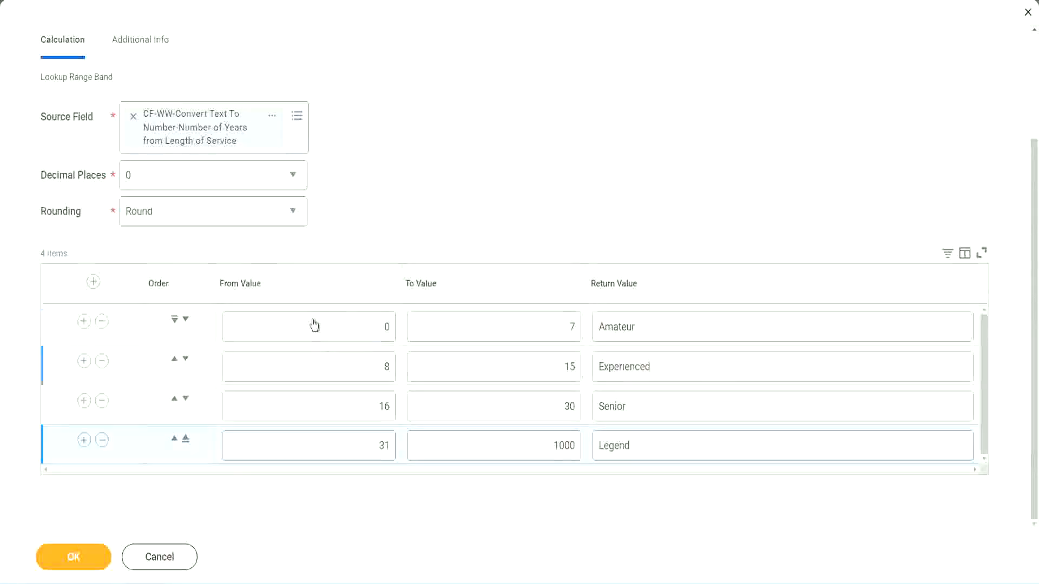
Step: Review the return value of each range band against its From and To values
click(674, 325)
click(671, 368)
click(656, 415)
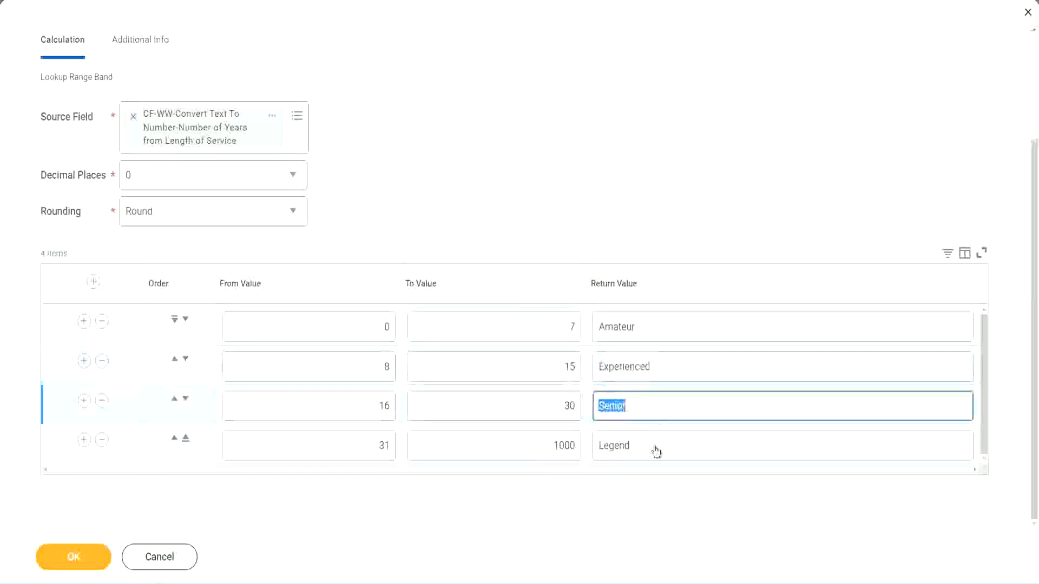
click(654, 446)
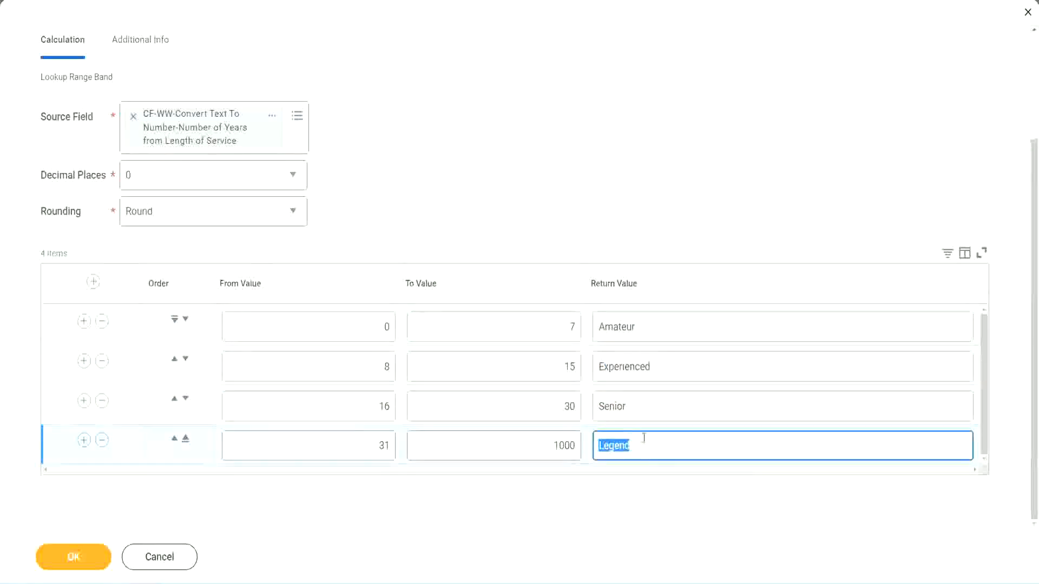
click(332, 330)
click(532, 317)
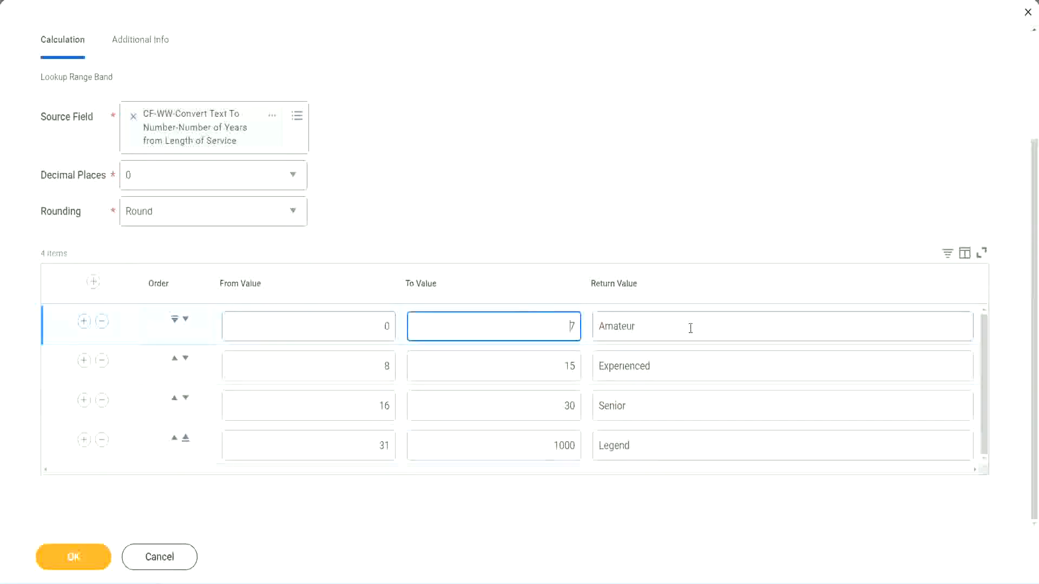
click(690, 327)
click(673, 364)
click(664, 415)
click(653, 446)
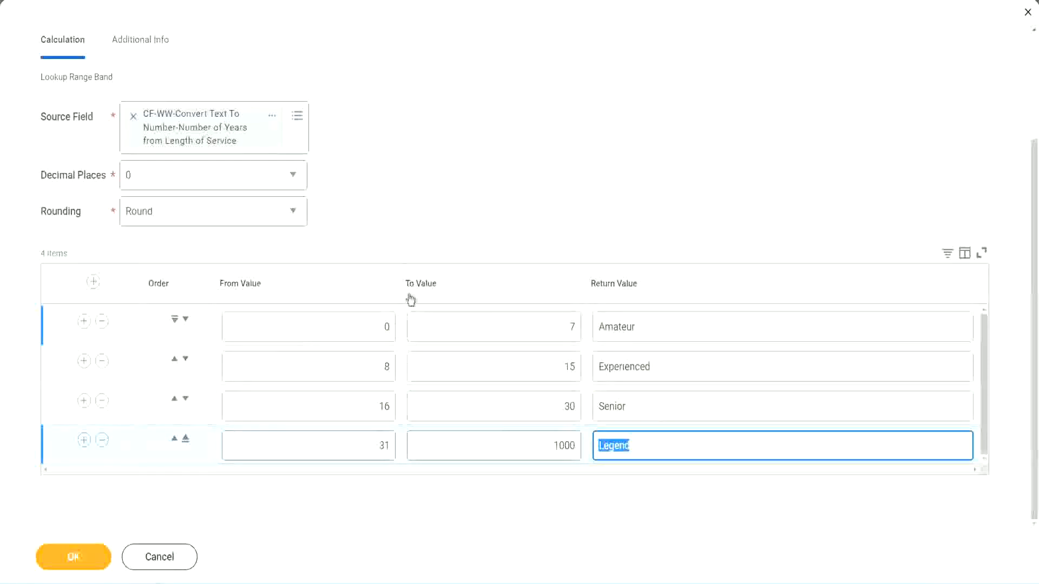
click(482, 229)
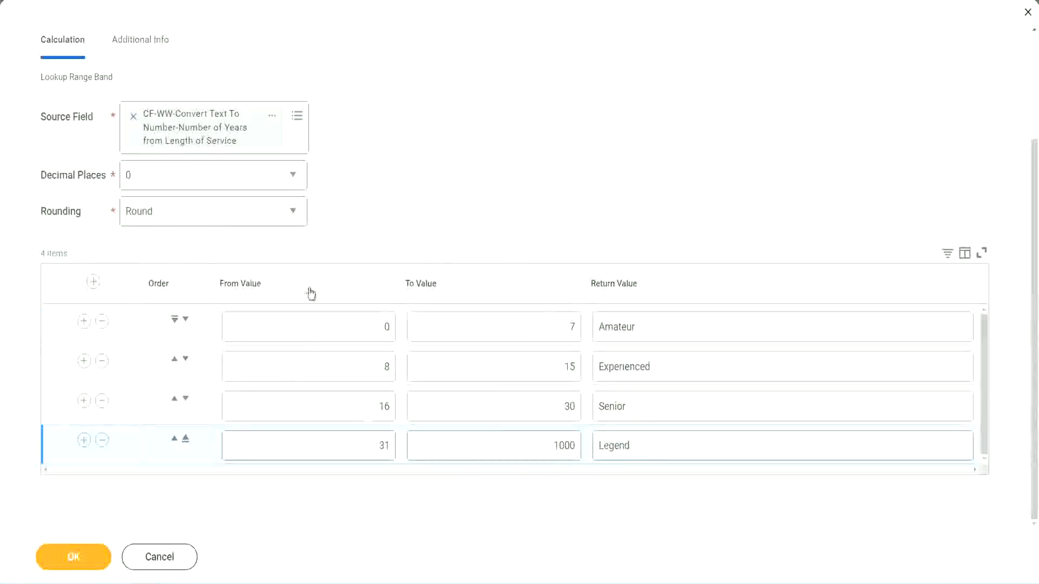
Step: Save the calculated field and copy its name, CF-WW-LRB-Identify Experience Bands from years of Service, from the save confirmation
click(72, 555)
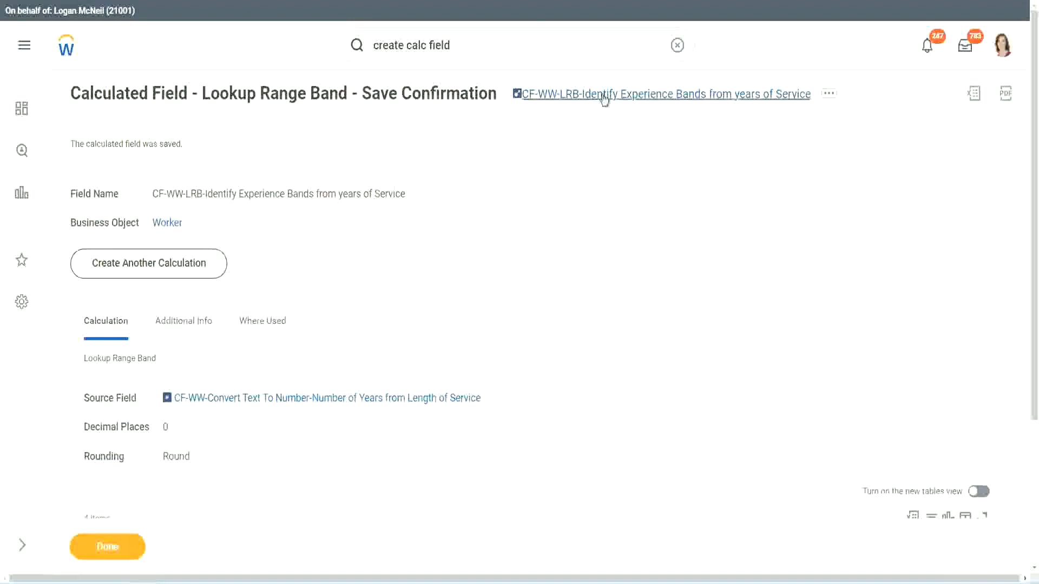
right_click(602, 98)
click(614, 154)
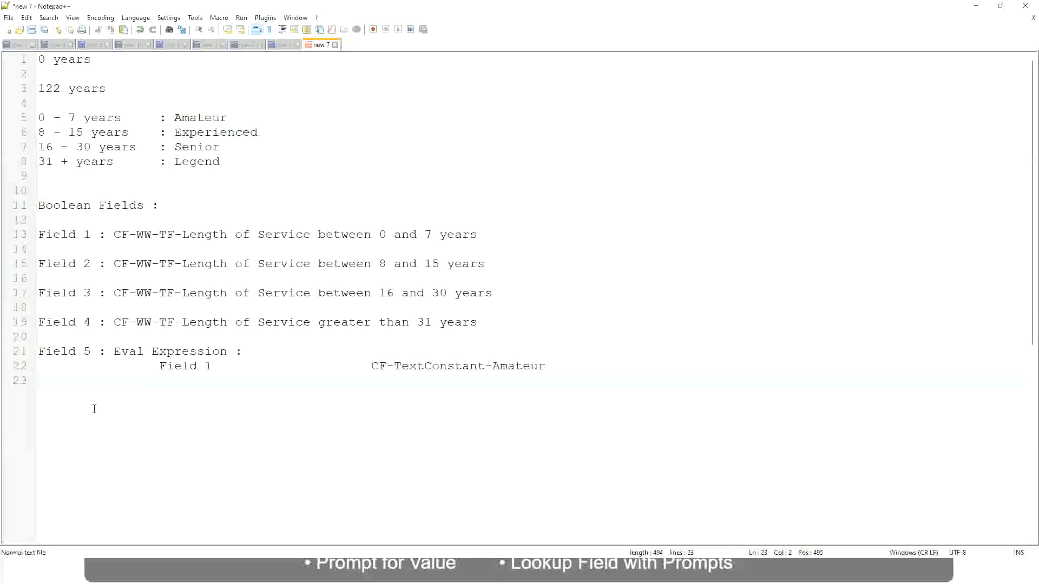
Step: In the Notepad++ notes, add the amount 10,000 USD a few lines below the Eval Expression entry
key(Return)
key(Return)
key(Return)
key(Left)
text(10,000 USD)
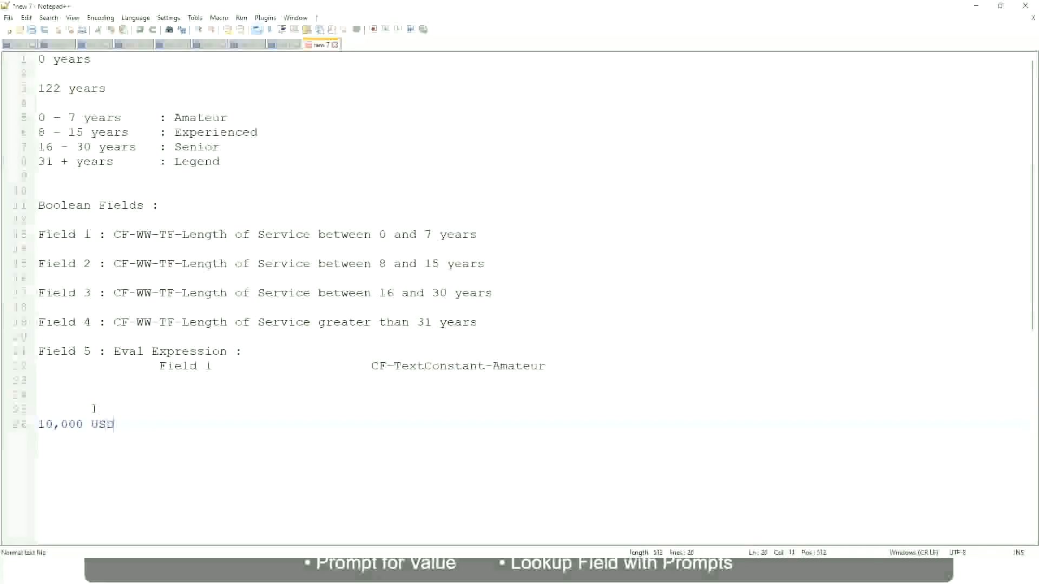
Step: Add the upper amount 1,000,000 USD on the same line as 10,000 USD, separated by a wide gap
key(Tab)
key(Tab)
key(Tab)
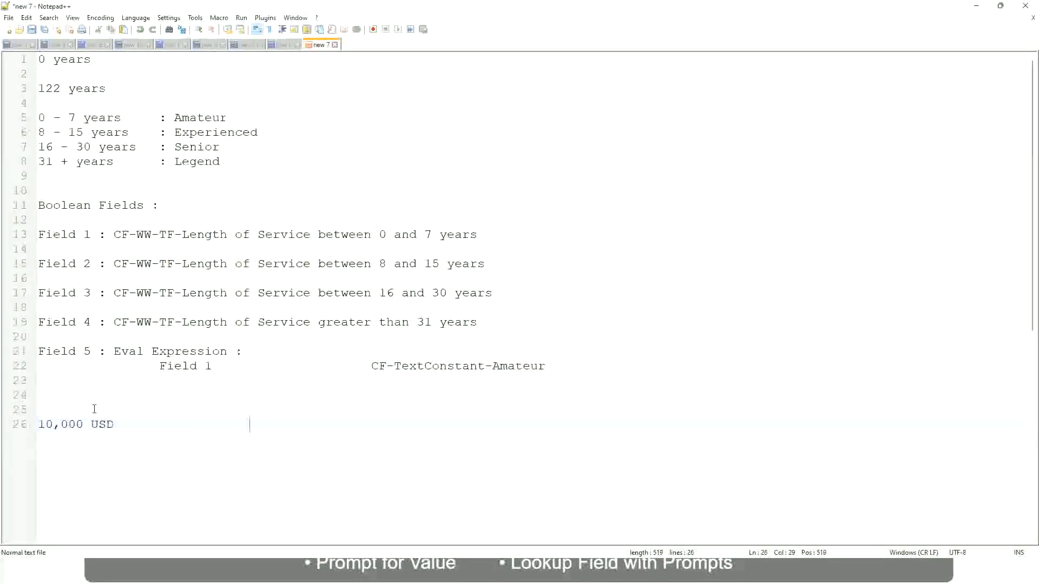
text(1,000,000)
key(Left)
key(Left)
key(Left)
key(Left)
key(Left)
key(Right)
key(Right)
key(Right)
key(Right)
key(Right)
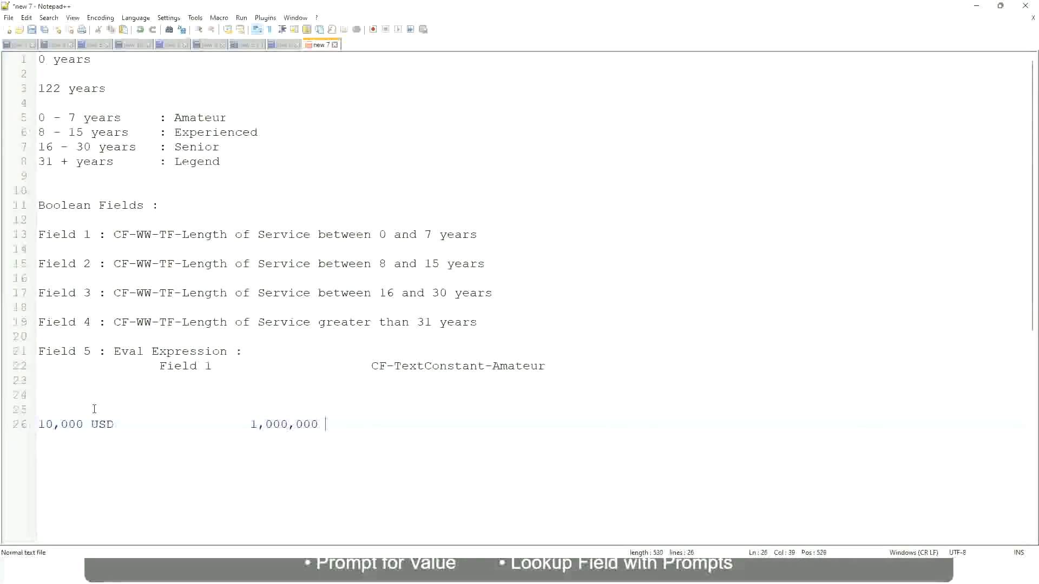
text(USD)
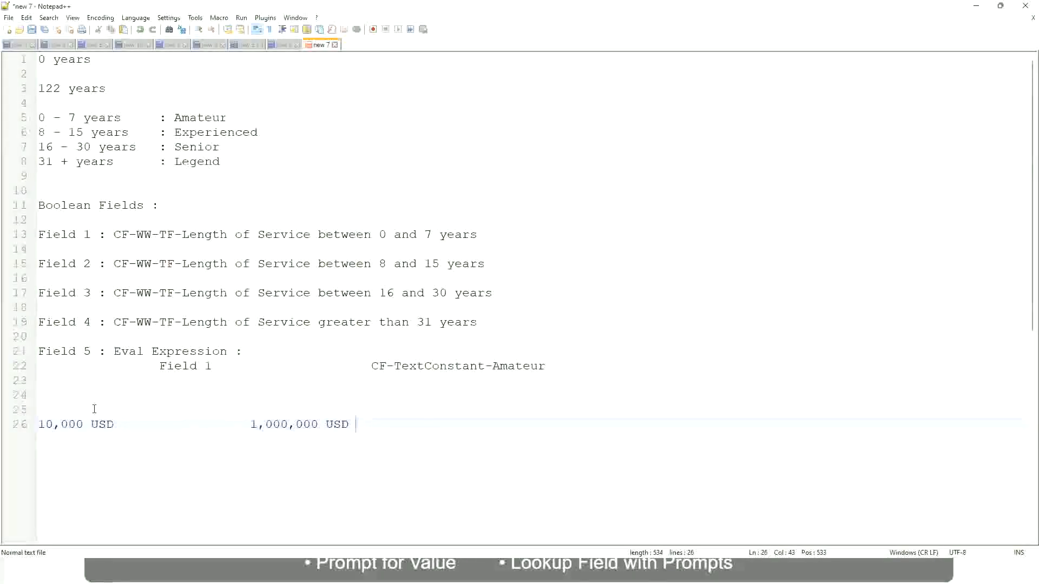
Step: Below the USD amounts, add the band note "10 - 50,000 : Low" with its label indented
key(Return)
key(Return)
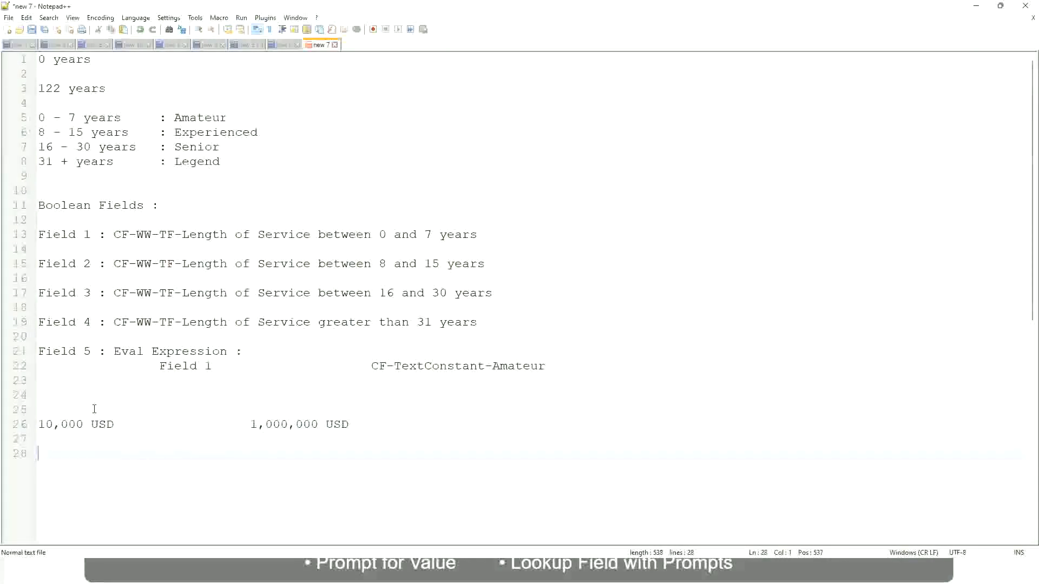
text(10 - 50,000)
key(Tab)
key(Tab)
key(Tab)
key(Tab)
text(: Low)
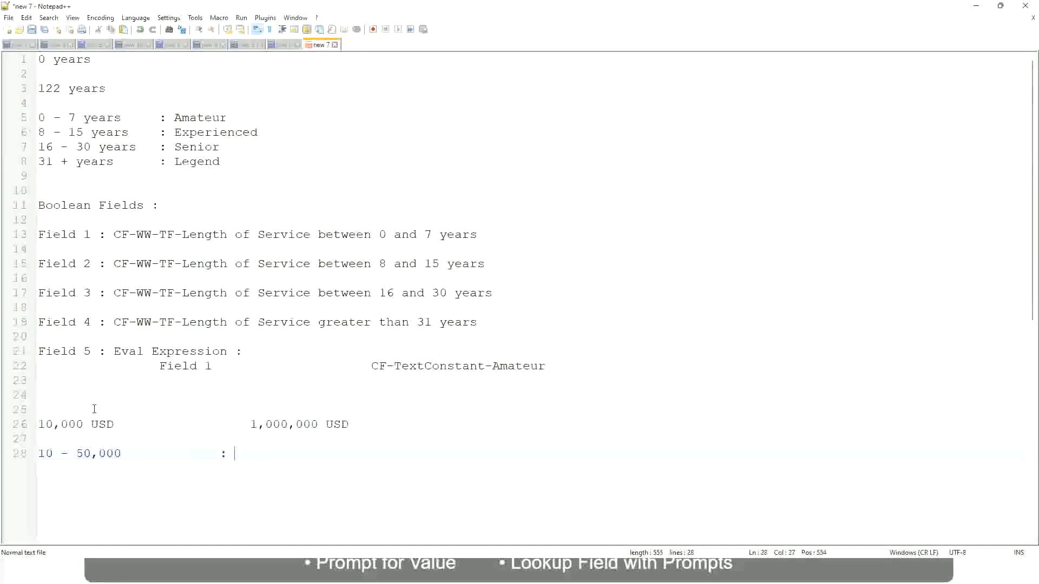
Step: Add the band note "50,001 - 150,000 : Medium" directly below the Low band, aligning its label with the one above
key(Return)
key(Return)
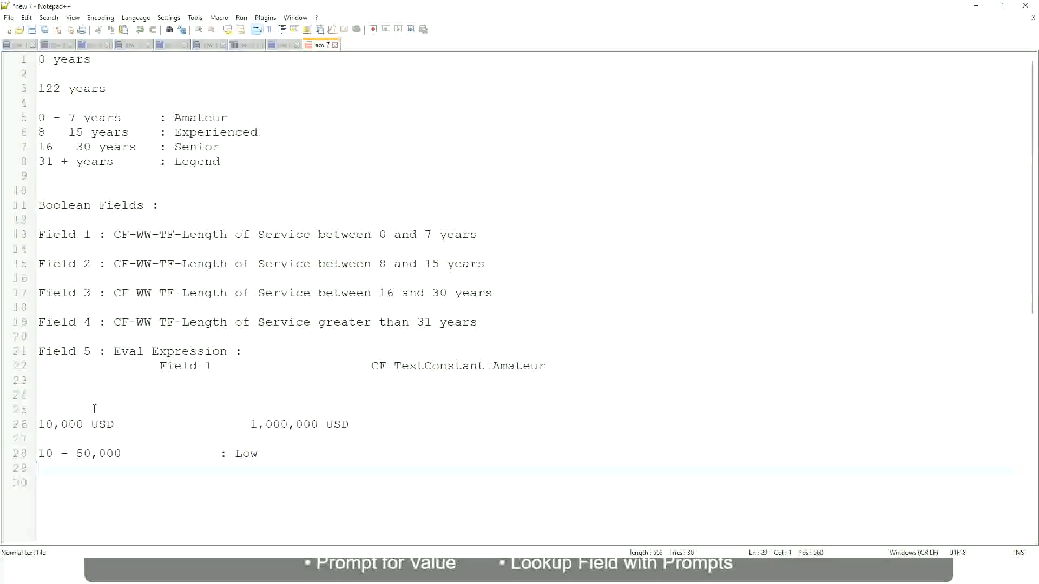
key(Up)
text(50,001 - 150,000)
key(Tab)
key(Tab)
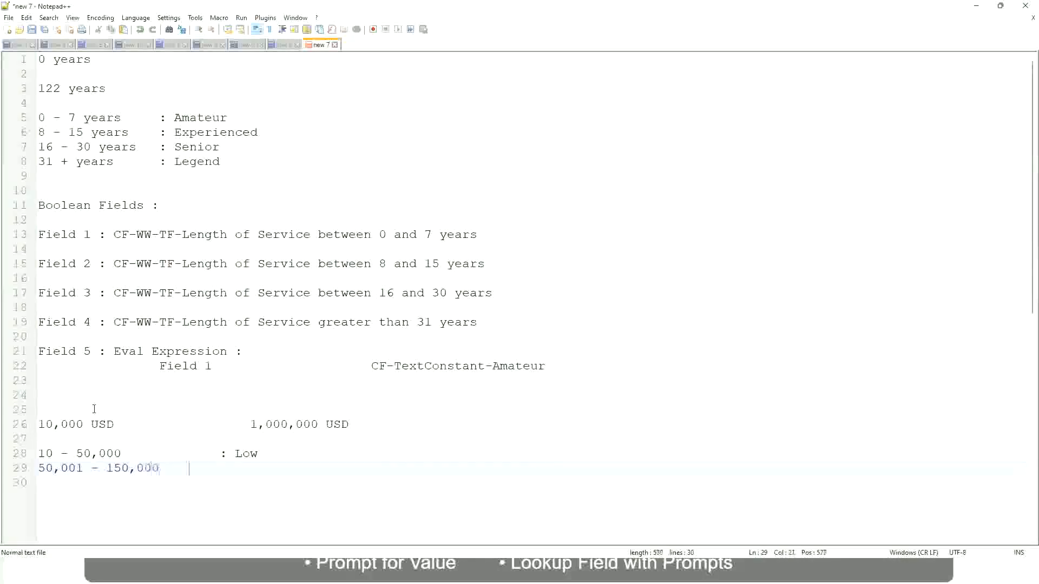
text(: Medium)
key(Return)
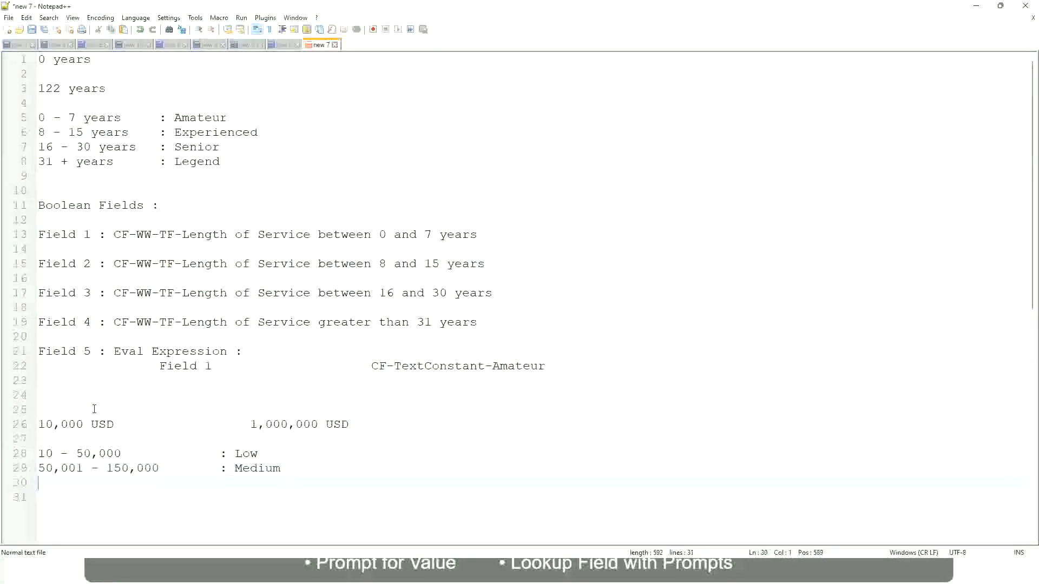
Step: Add the band note "> 150,000 : High" below the Medium band, with its label aligned in the same column
text(> 150,000)
key(Tab)
key(Tab)
key(Tab)
key(Tab)
text(: High)
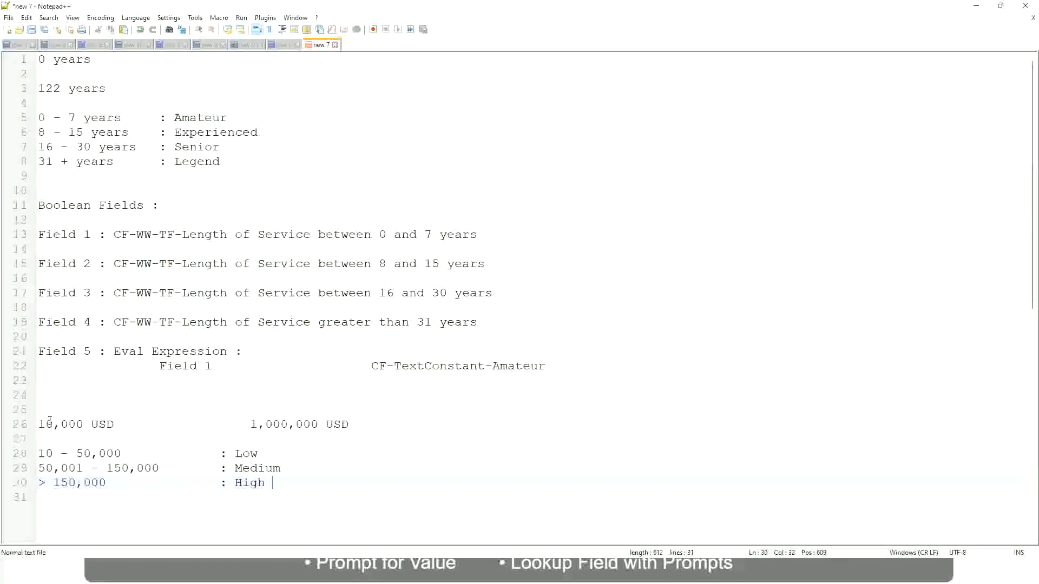
Step: Examine the 10,000 USD to 1,000,000 USD range against the Low, Medium and High bands in the notes
click(33, 424)
click(33, 424)
click(45, 425)
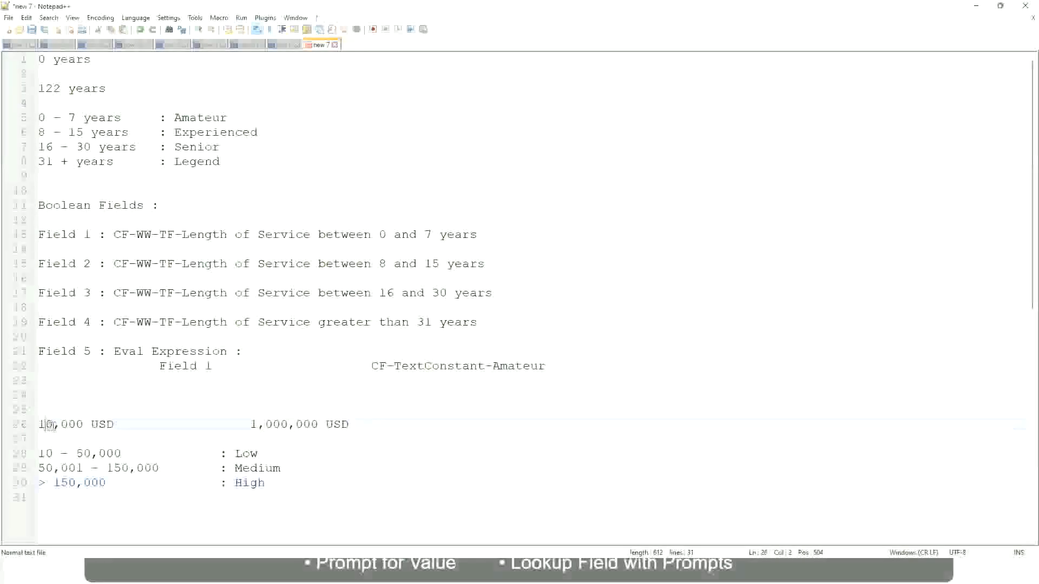
double_click(310, 425)
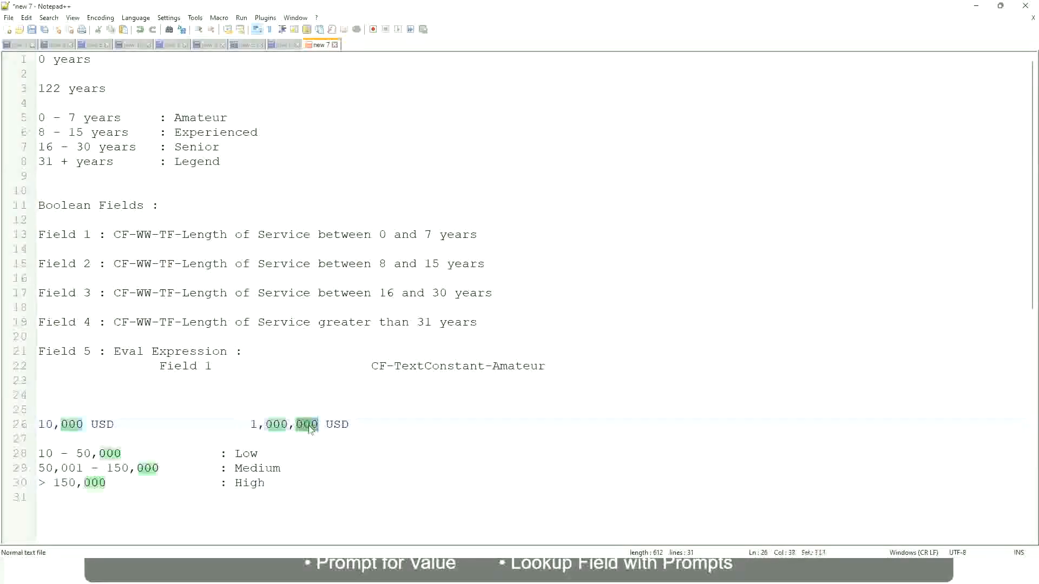
click(190, 469)
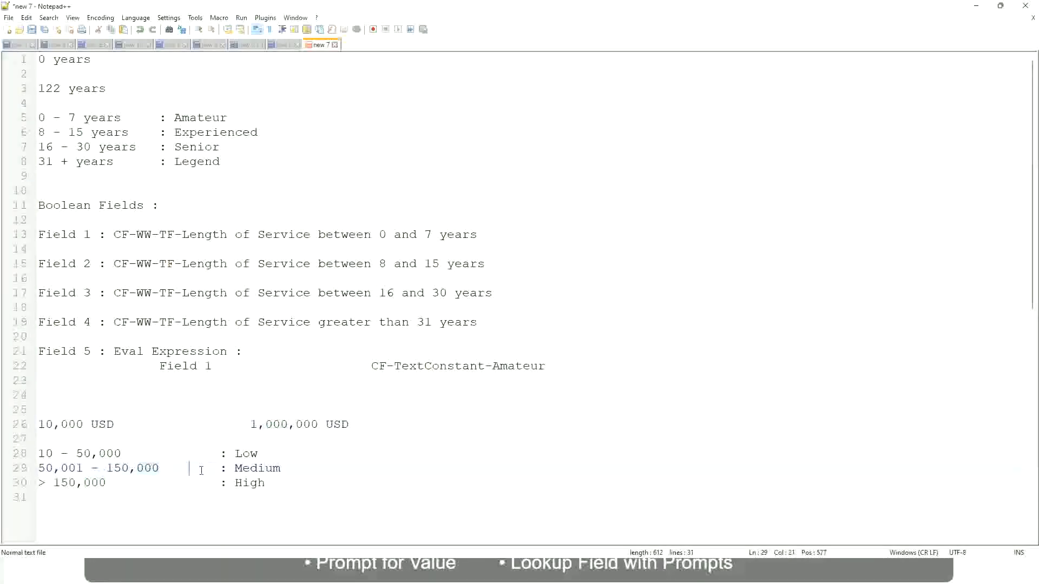
click(33, 424)
click(320, 427)
click(248, 452)
click(250, 485)
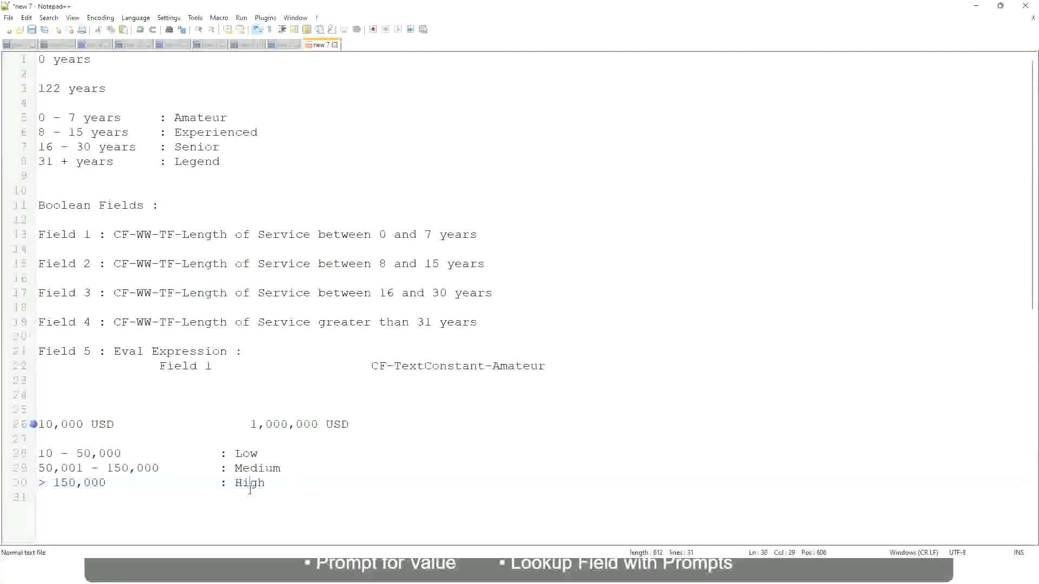
click(163, 439)
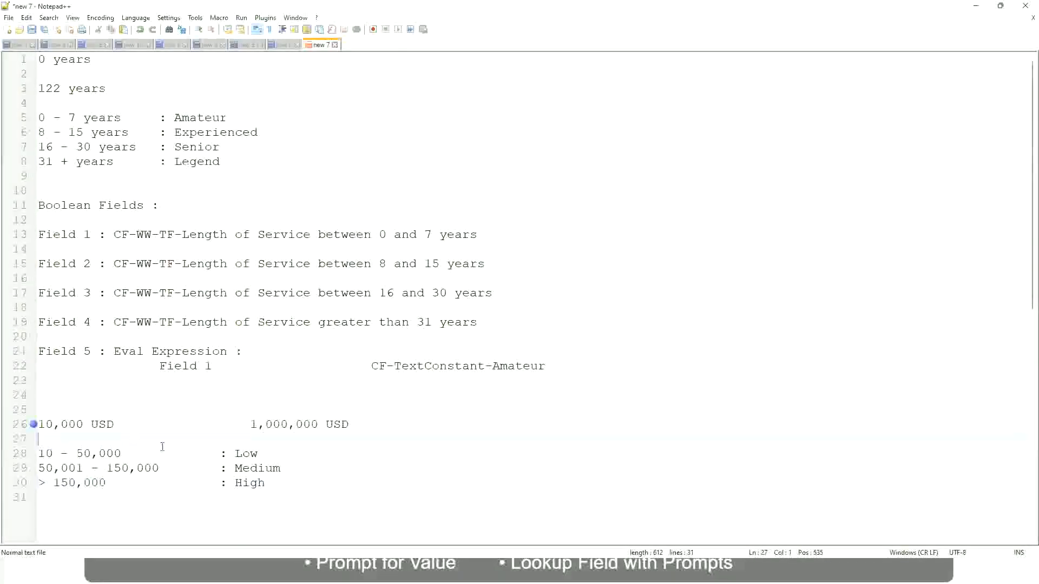
click(265, 483)
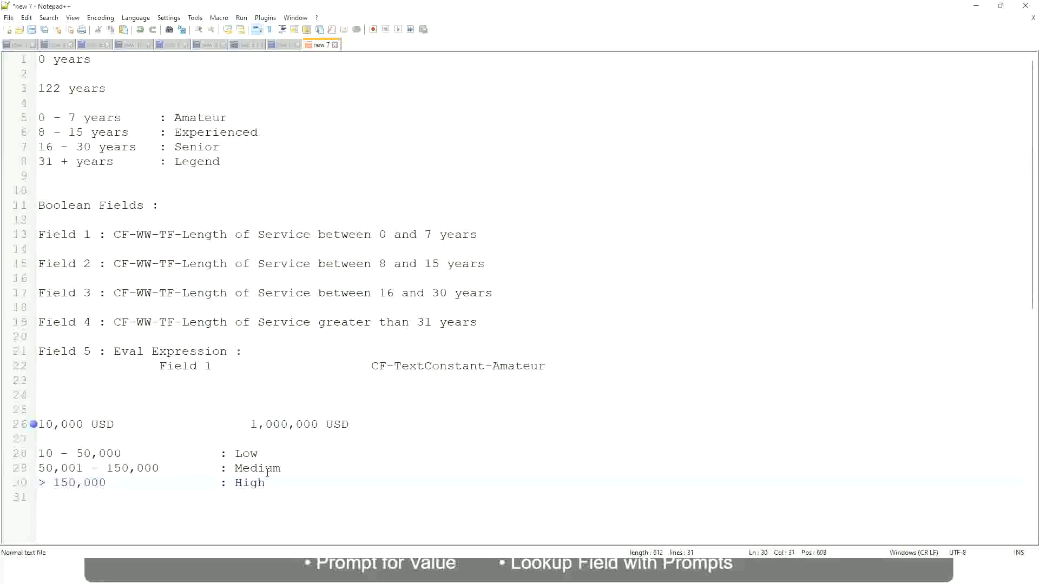